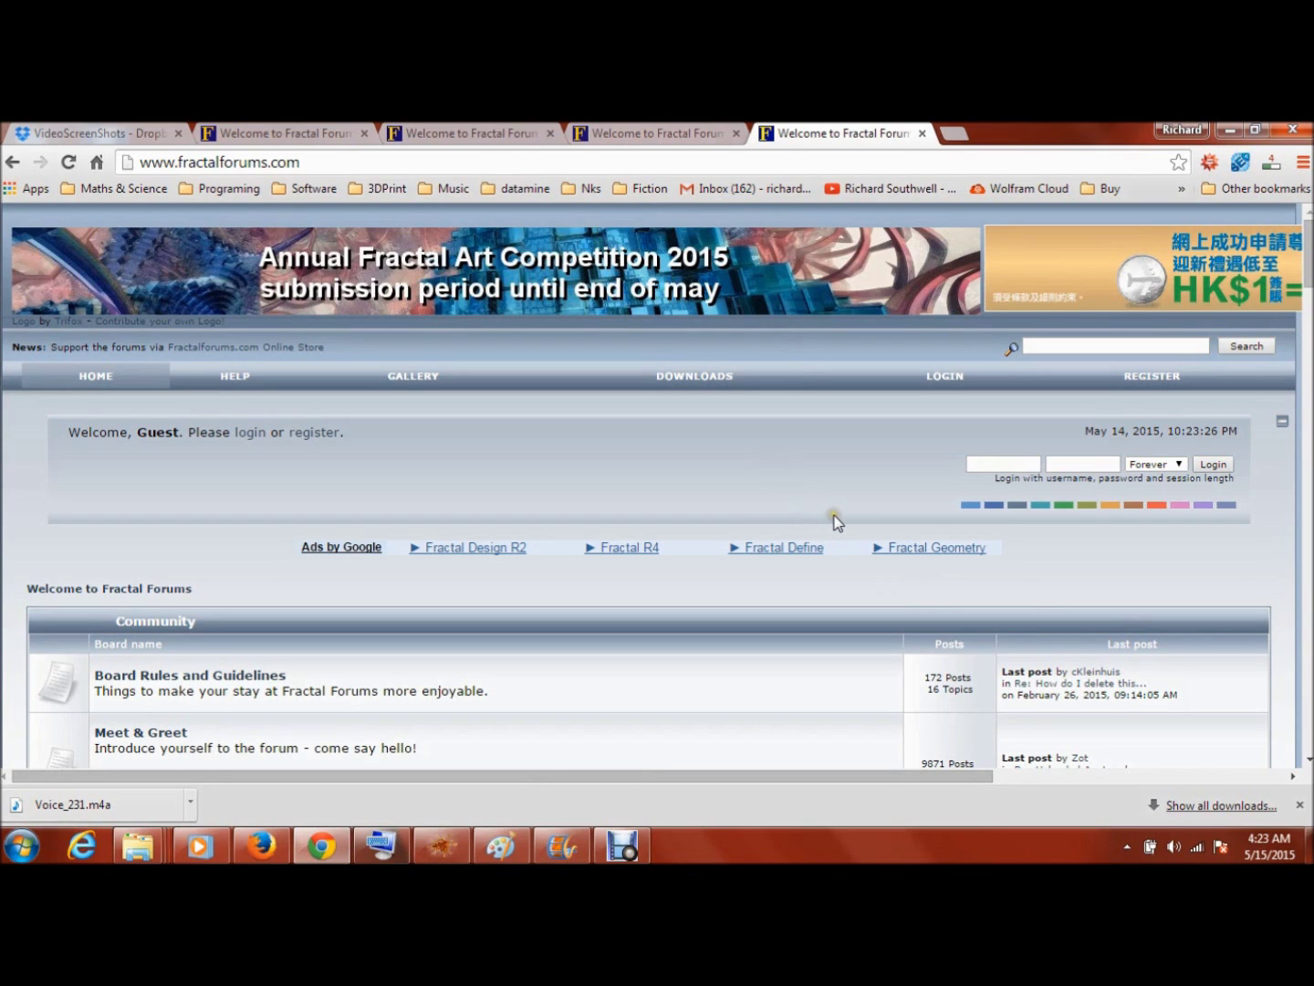
# Open the forum's DOWNLOADS link in a new tab and scroll through the Mandelbulb3d download lists
pyautogui.click(758, 580)
pyautogui.click(622, 431)
pyautogui.click(724, 378)
pyautogui.rightClick(724, 378)
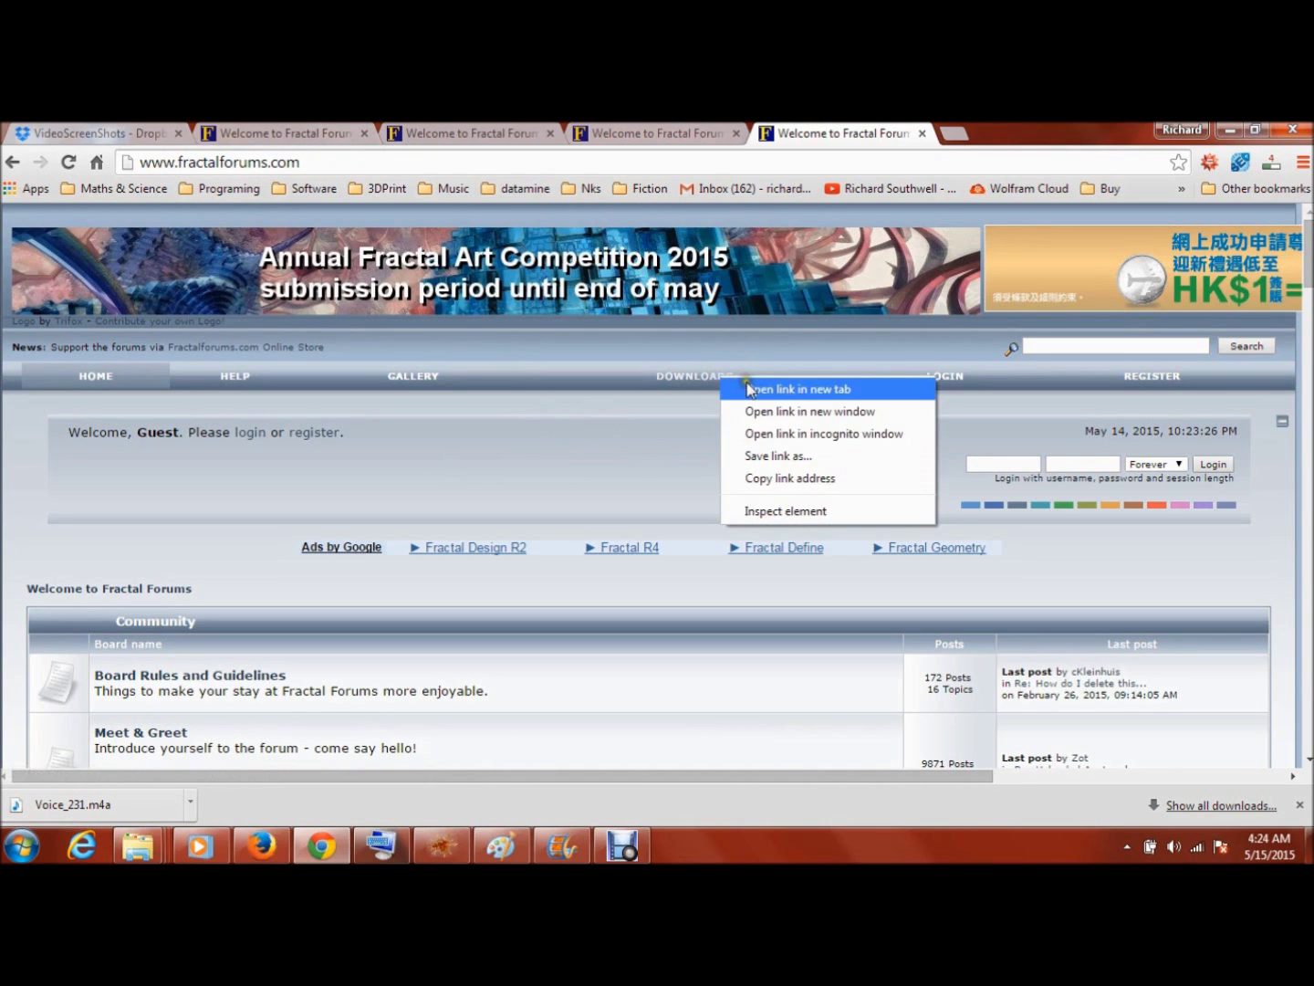
pyautogui.click(753, 384)
pyautogui.click(1013, 133)
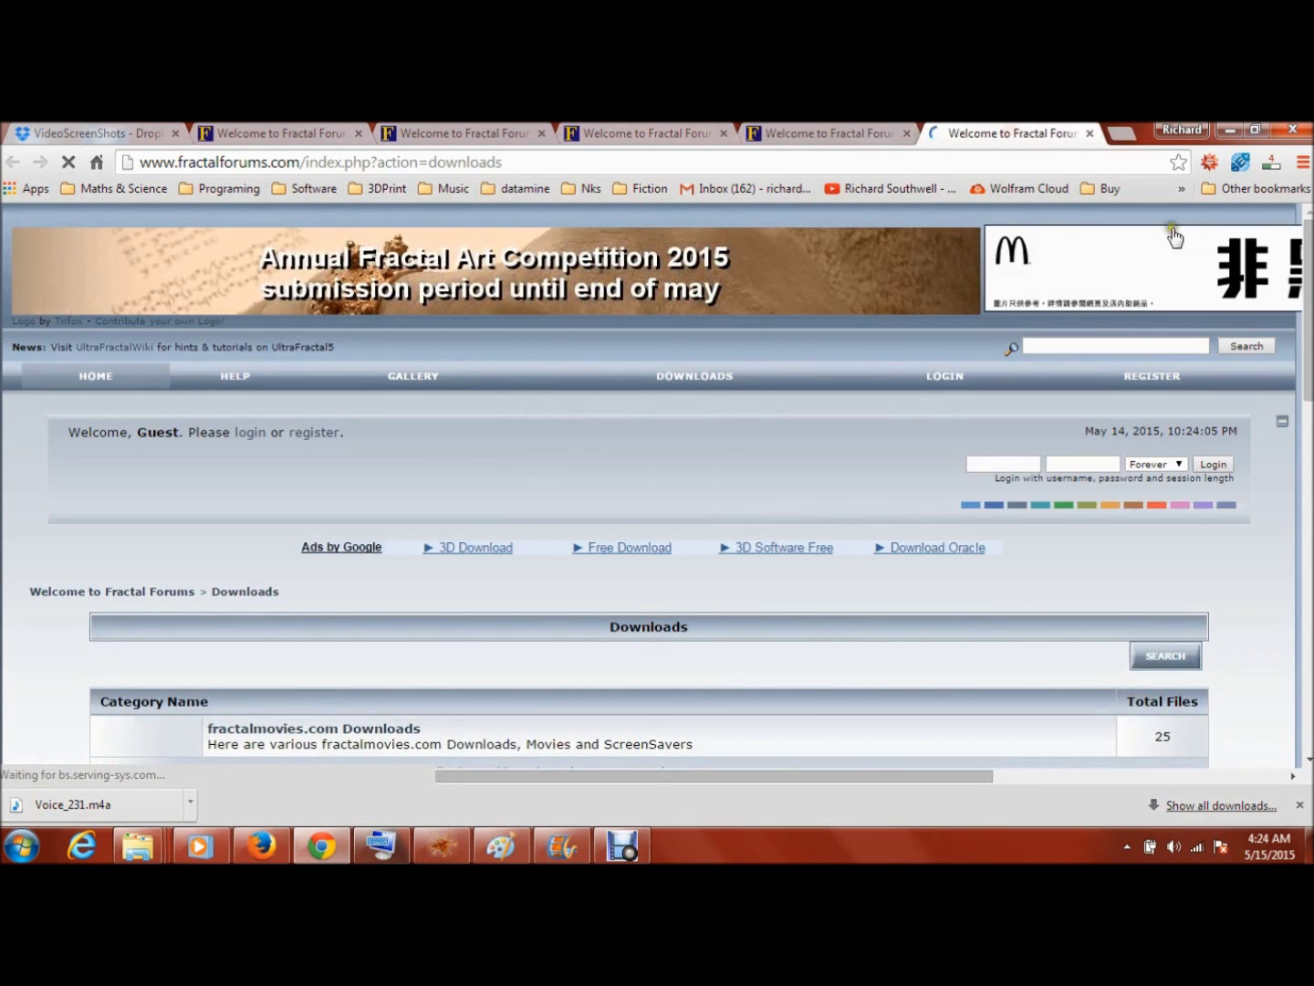
pyautogui.scroll(-10, 1282, 555)
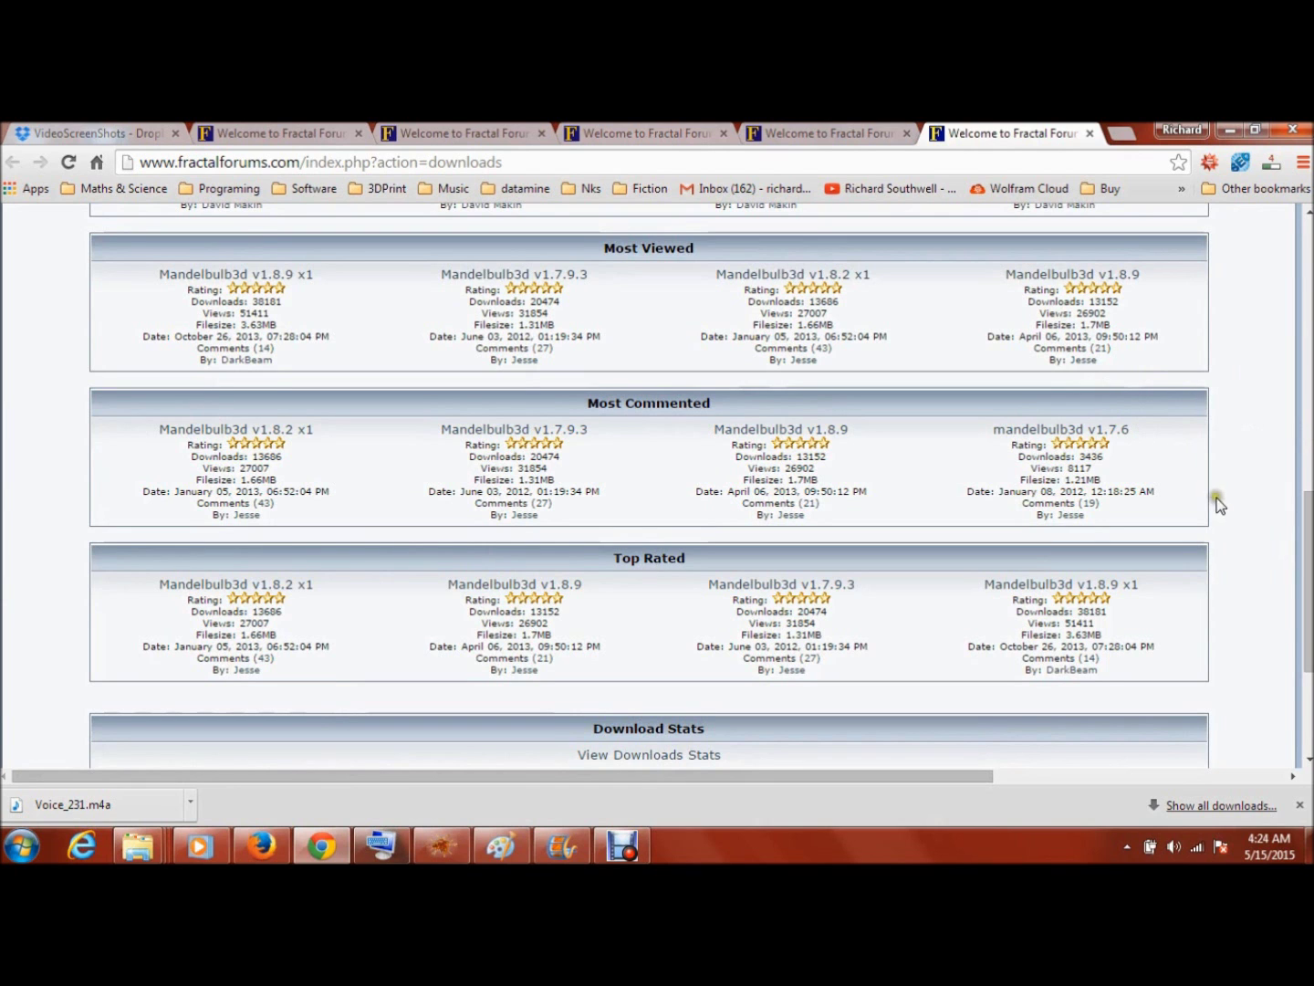
pyautogui.moveTo(1310, 575); pyautogui.dragTo(1307, 308)
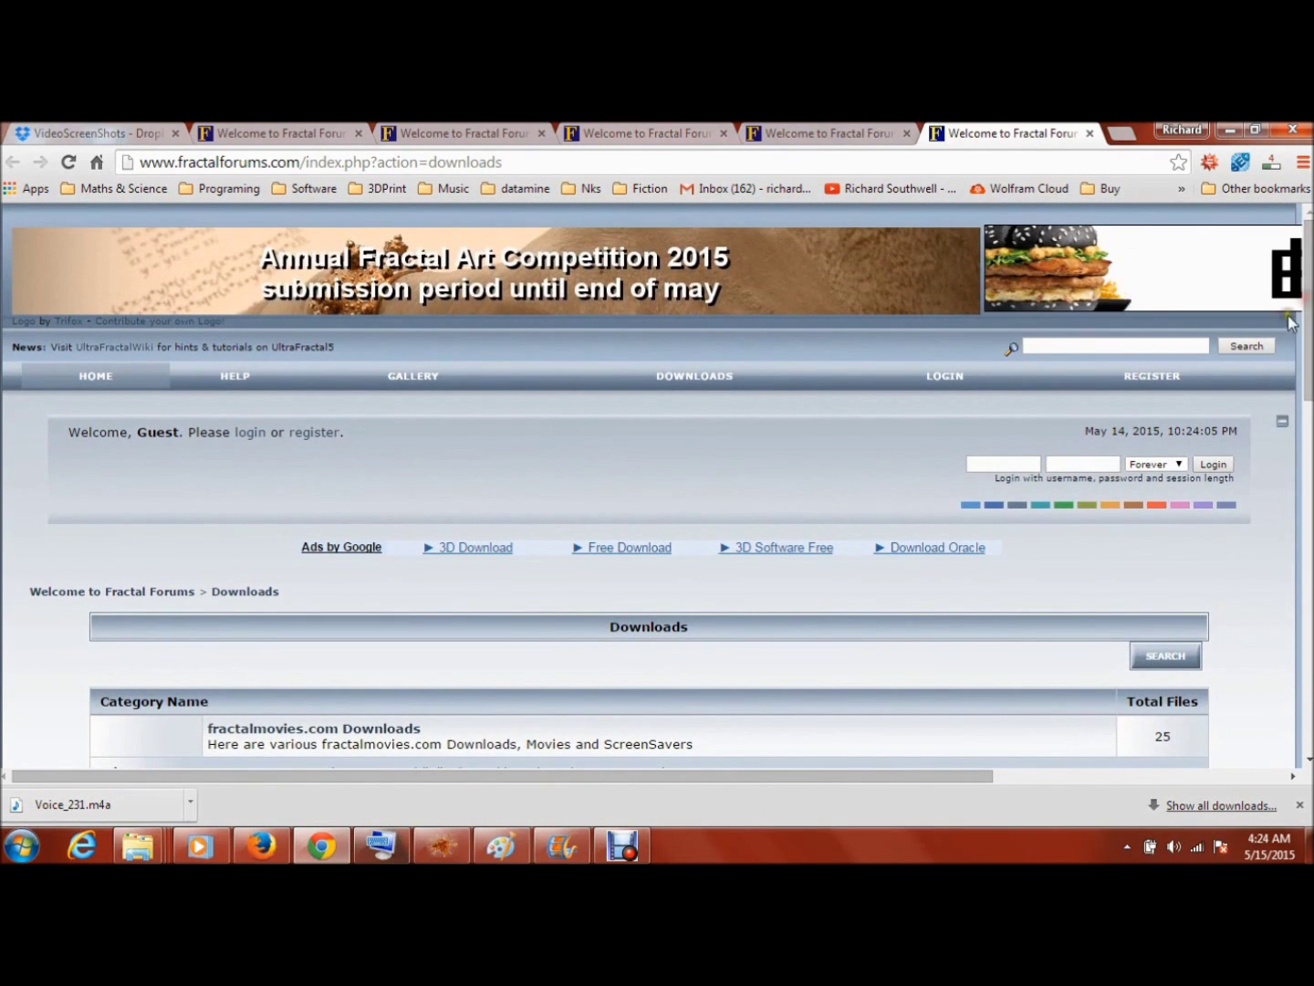
# Flip through the forum home and gallery tabs, viewing the orange and dark metallic fractal images
pyautogui.click(826, 135)
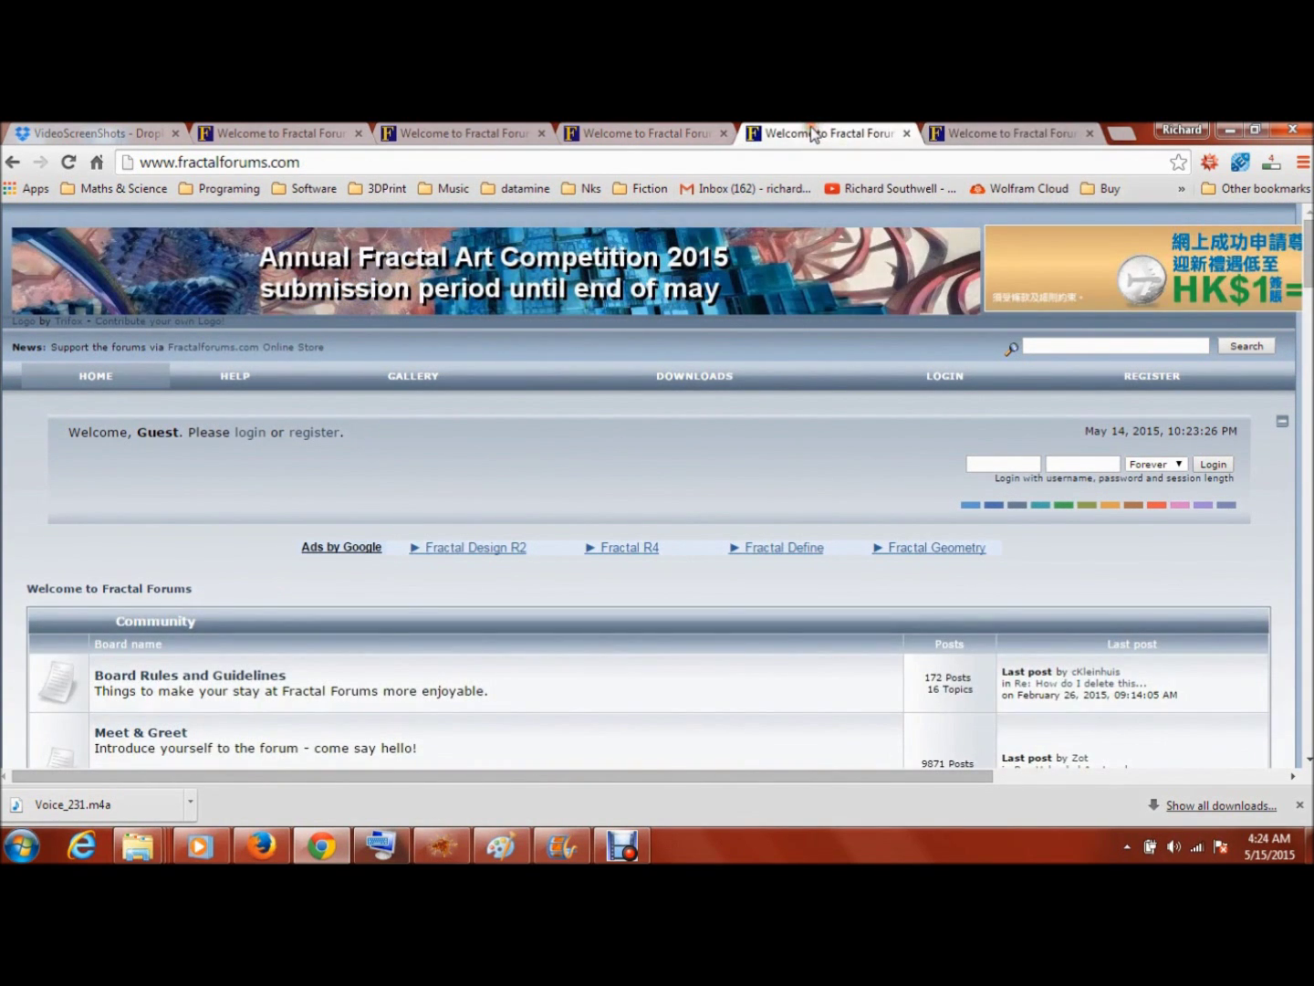
pyautogui.click(680, 132)
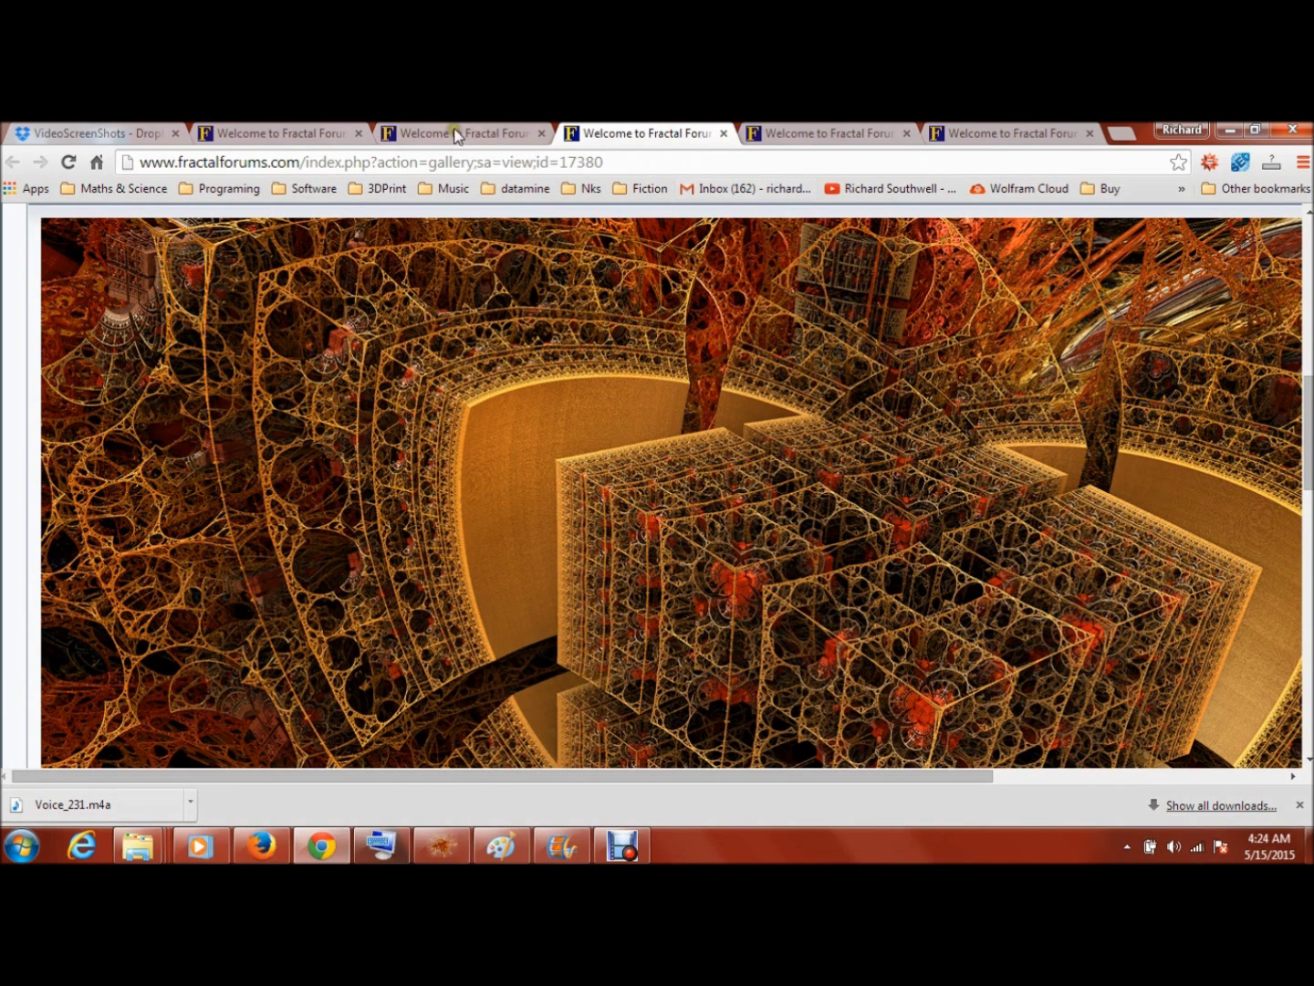
pyautogui.click(479, 134)
pyautogui.moveTo(505, 259)
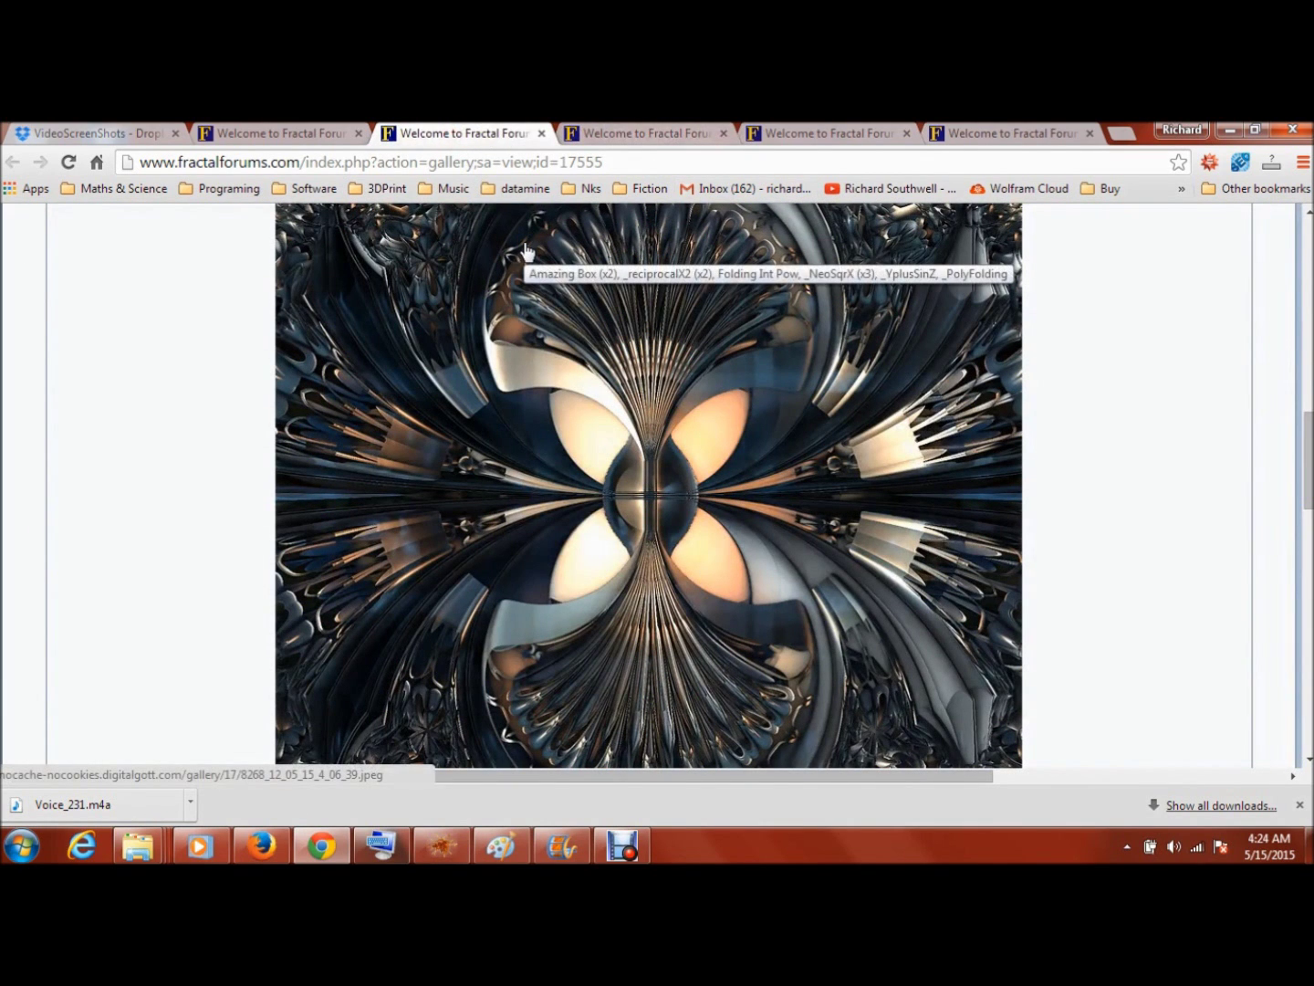
pyautogui.click(294, 133)
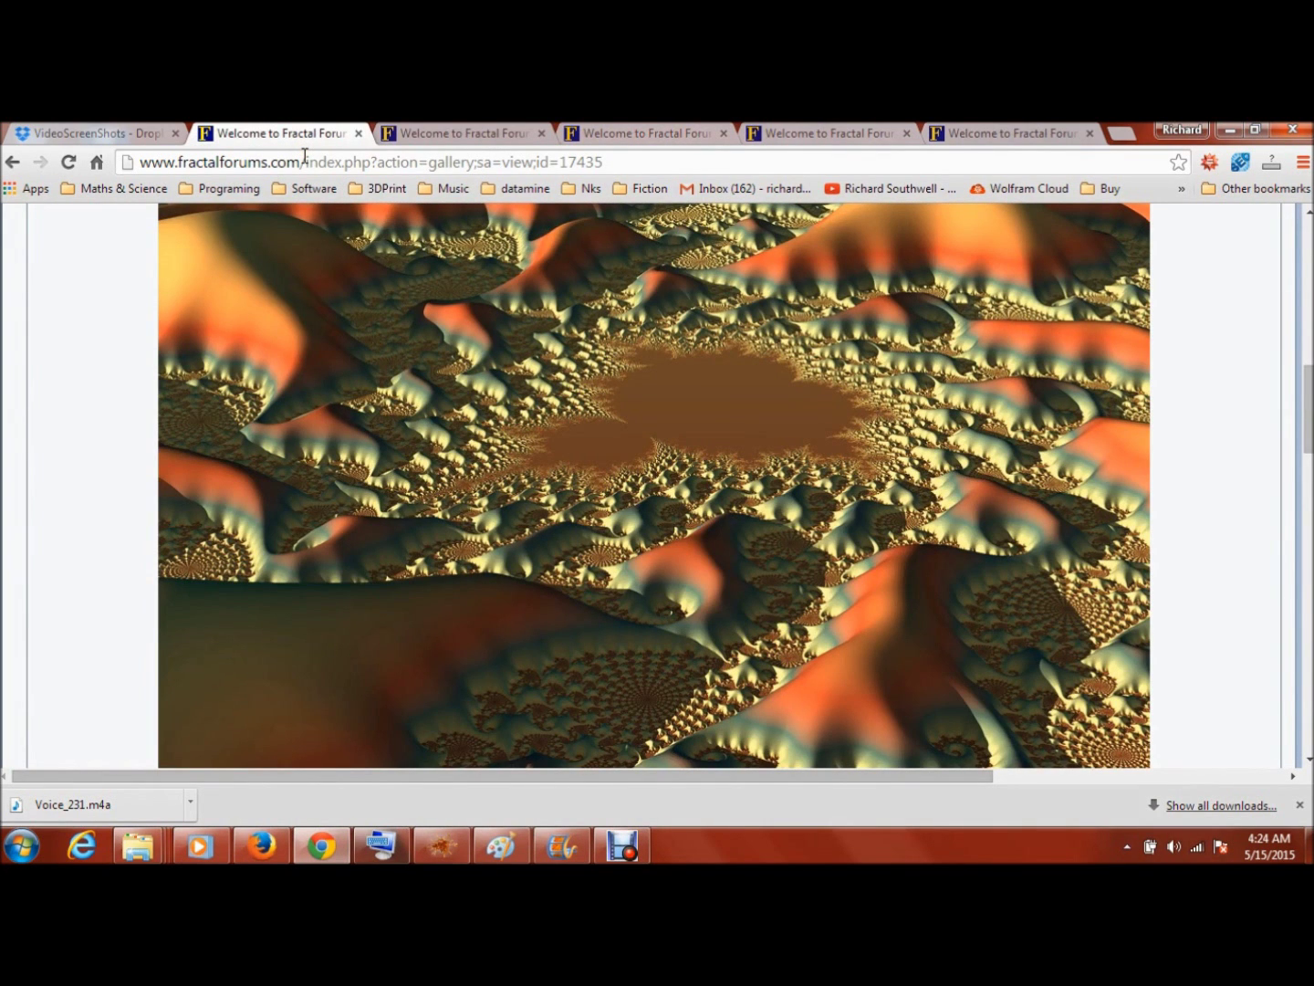
pyautogui.click(442, 134)
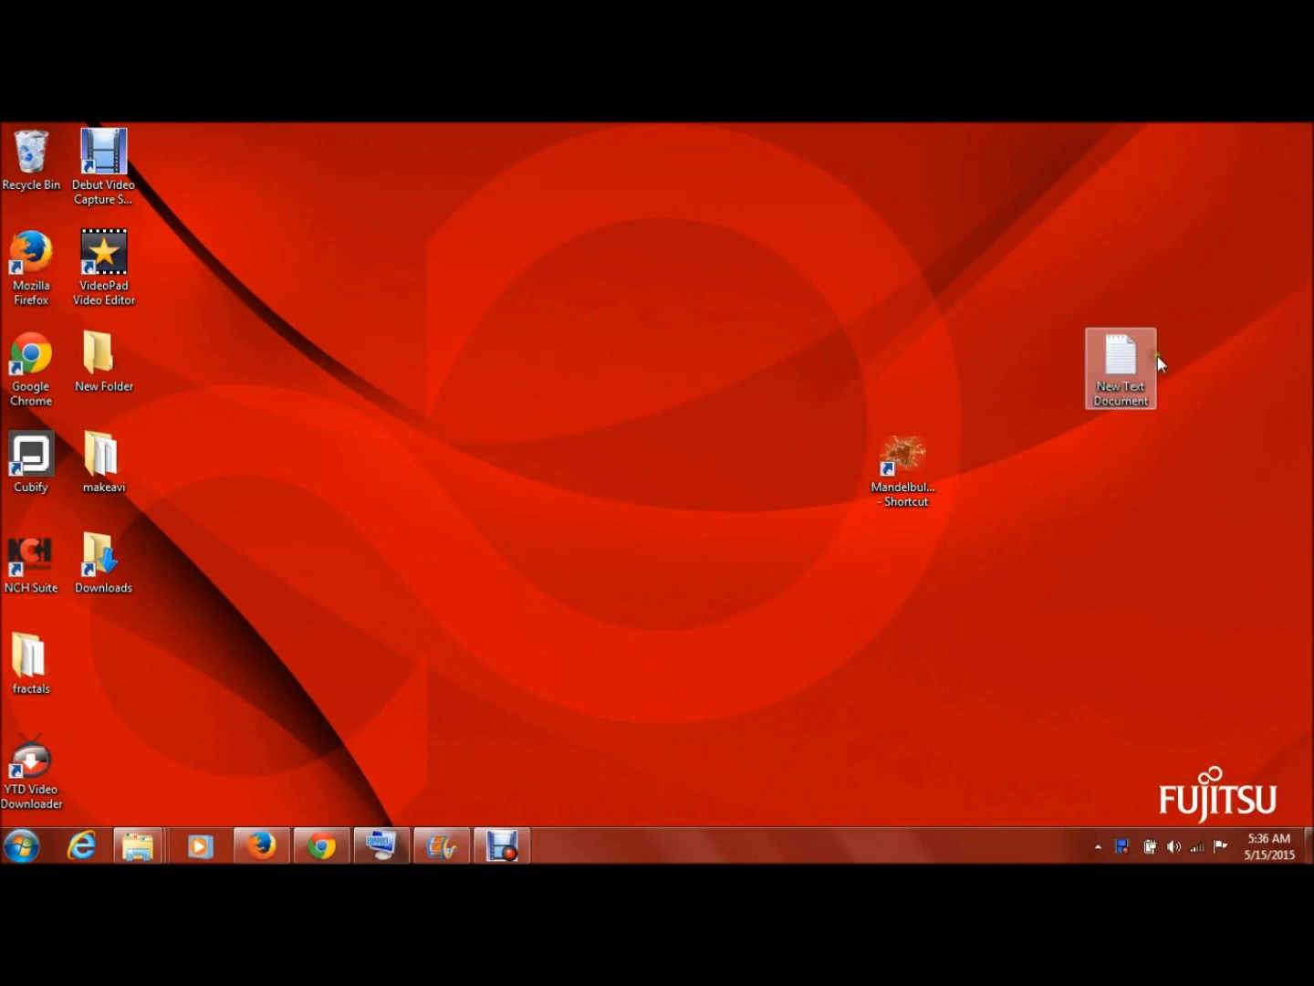
# Launch Mandelbulb 3D, render the default Integer Power fractal with Calculate 3D, and open the 3D Navigator
pyautogui.doubleClick(899, 461)
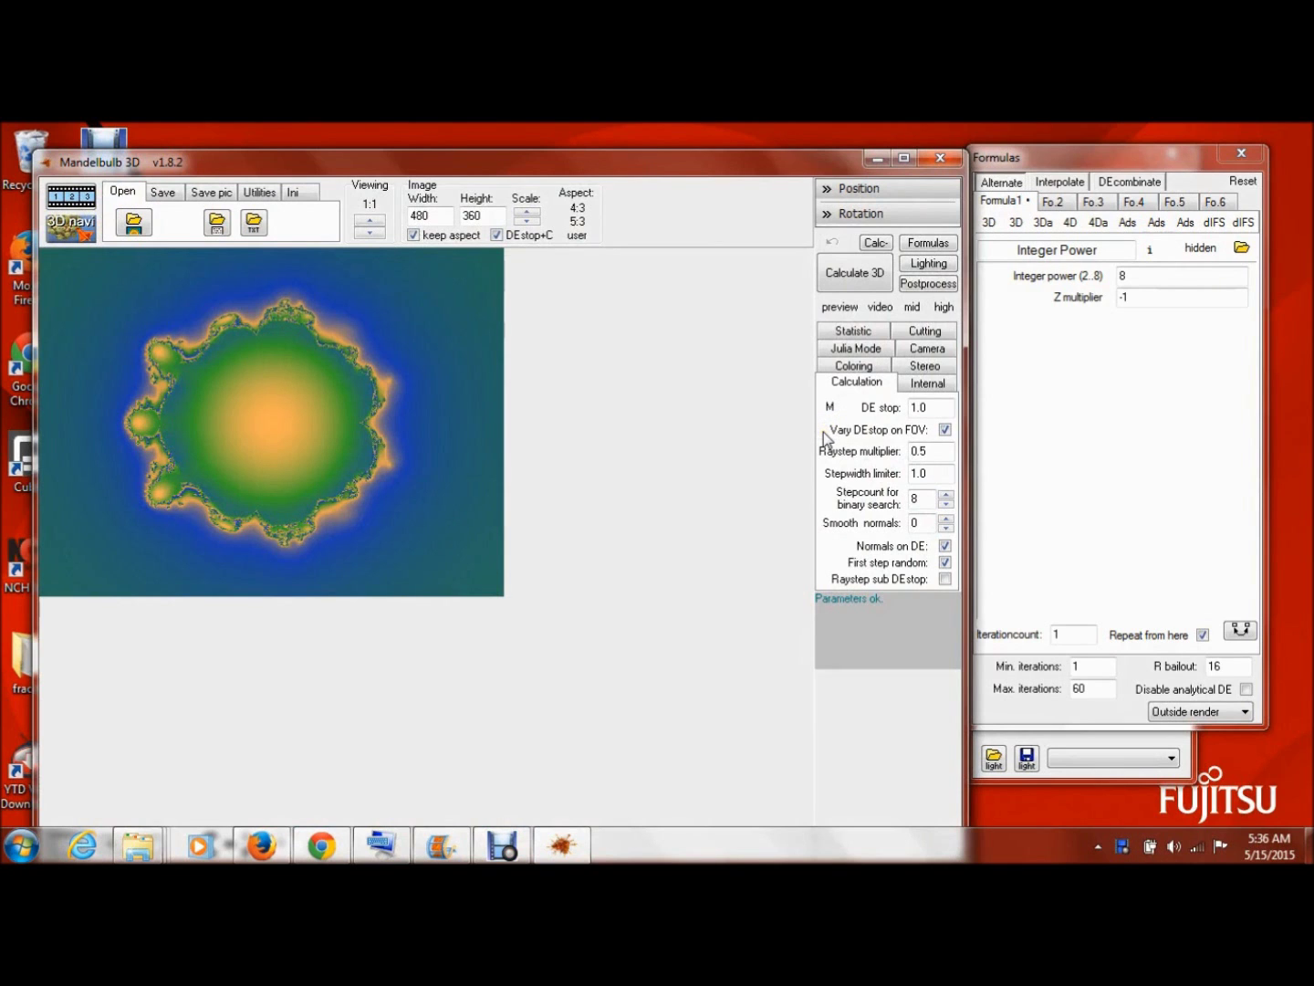
pyautogui.moveTo(1080, 160); pyautogui.dragTo(1120, 259)
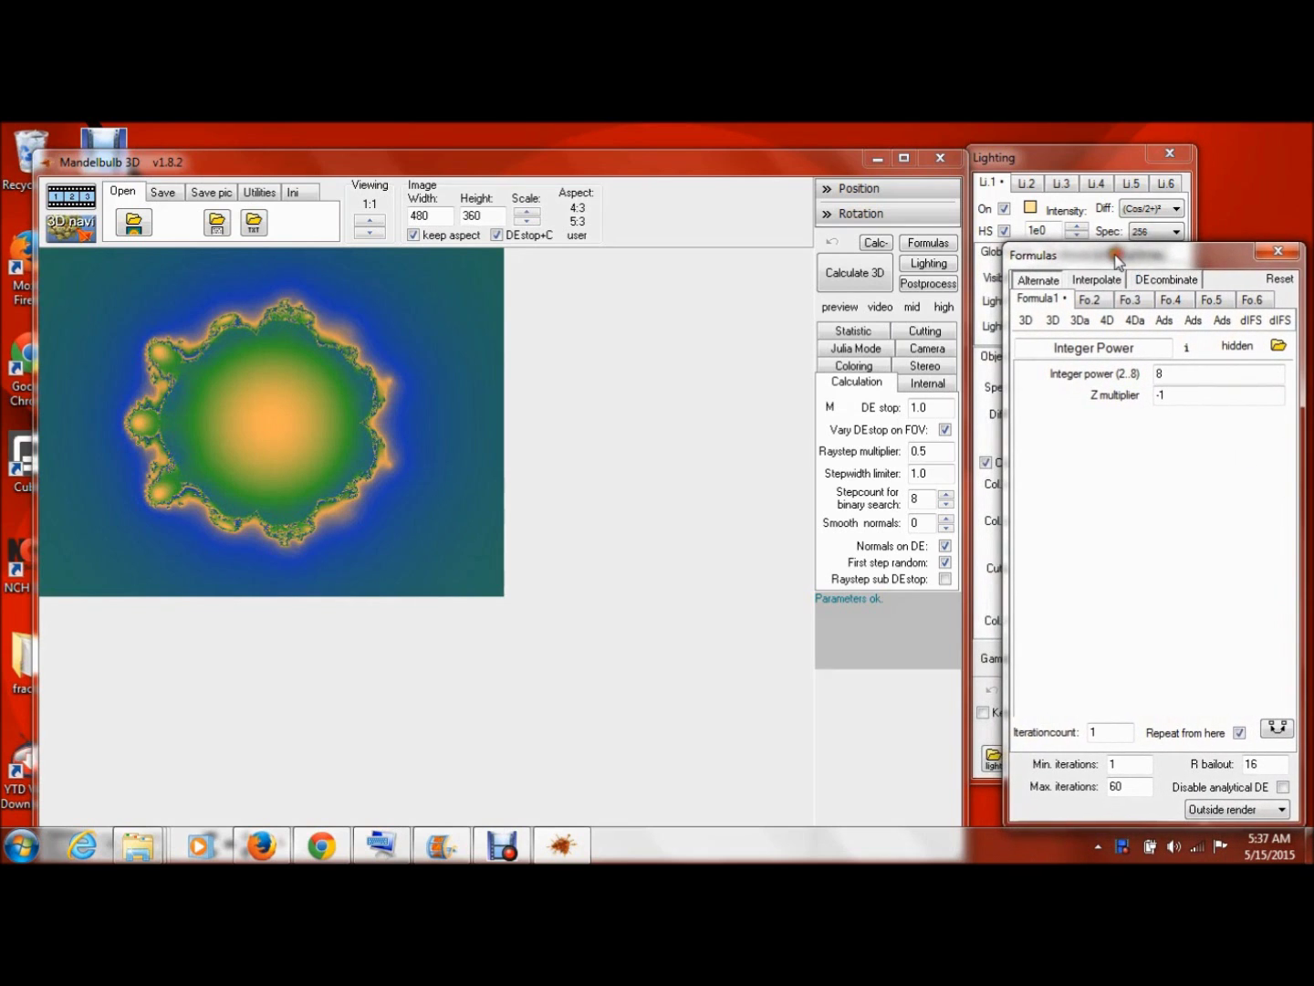
pyautogui.click(871, 276)
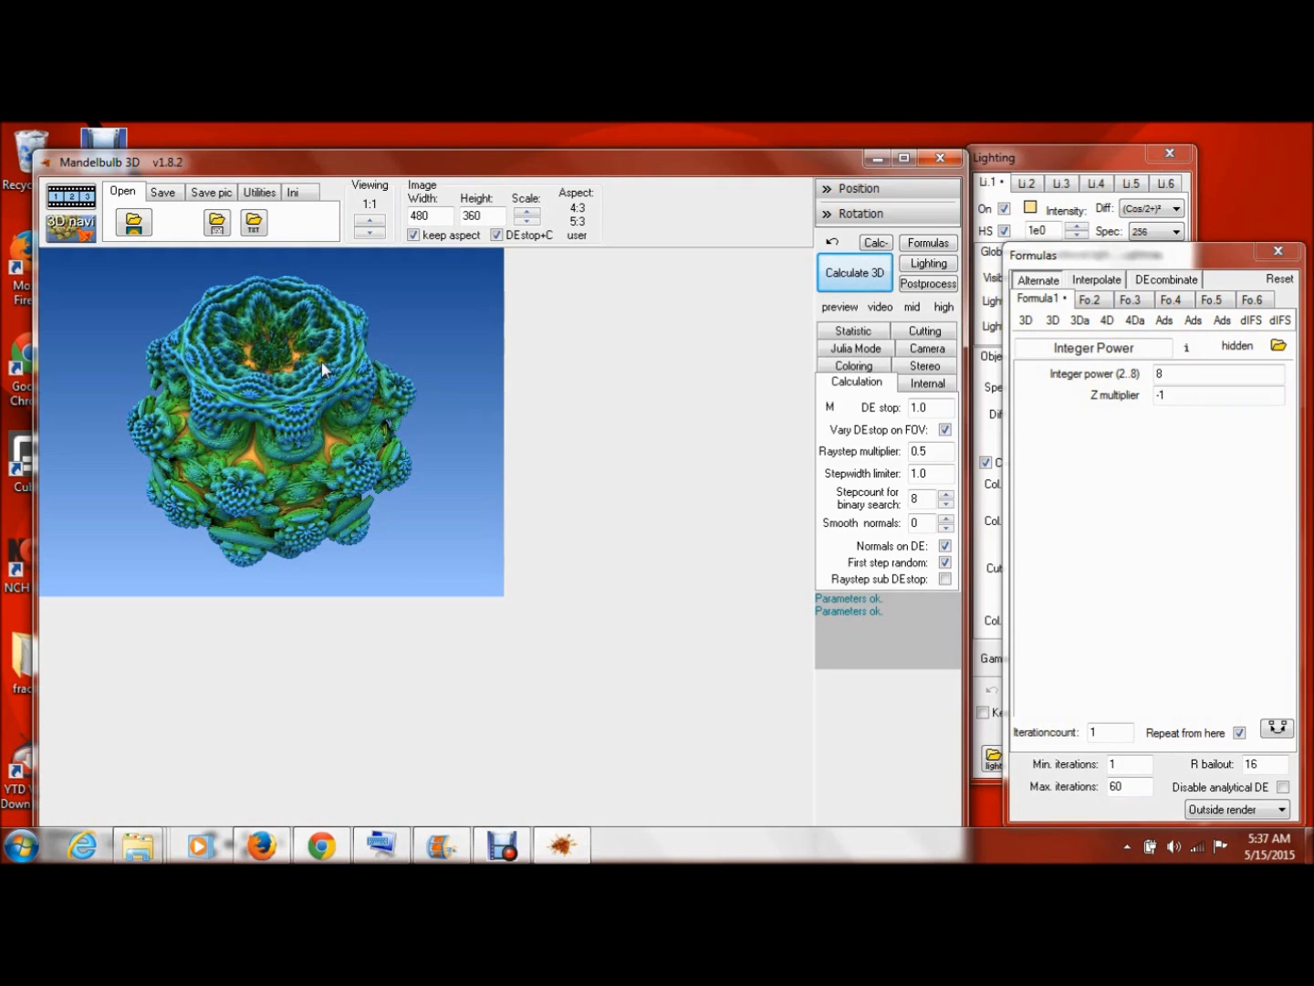
pyautogui.click(78, 230)
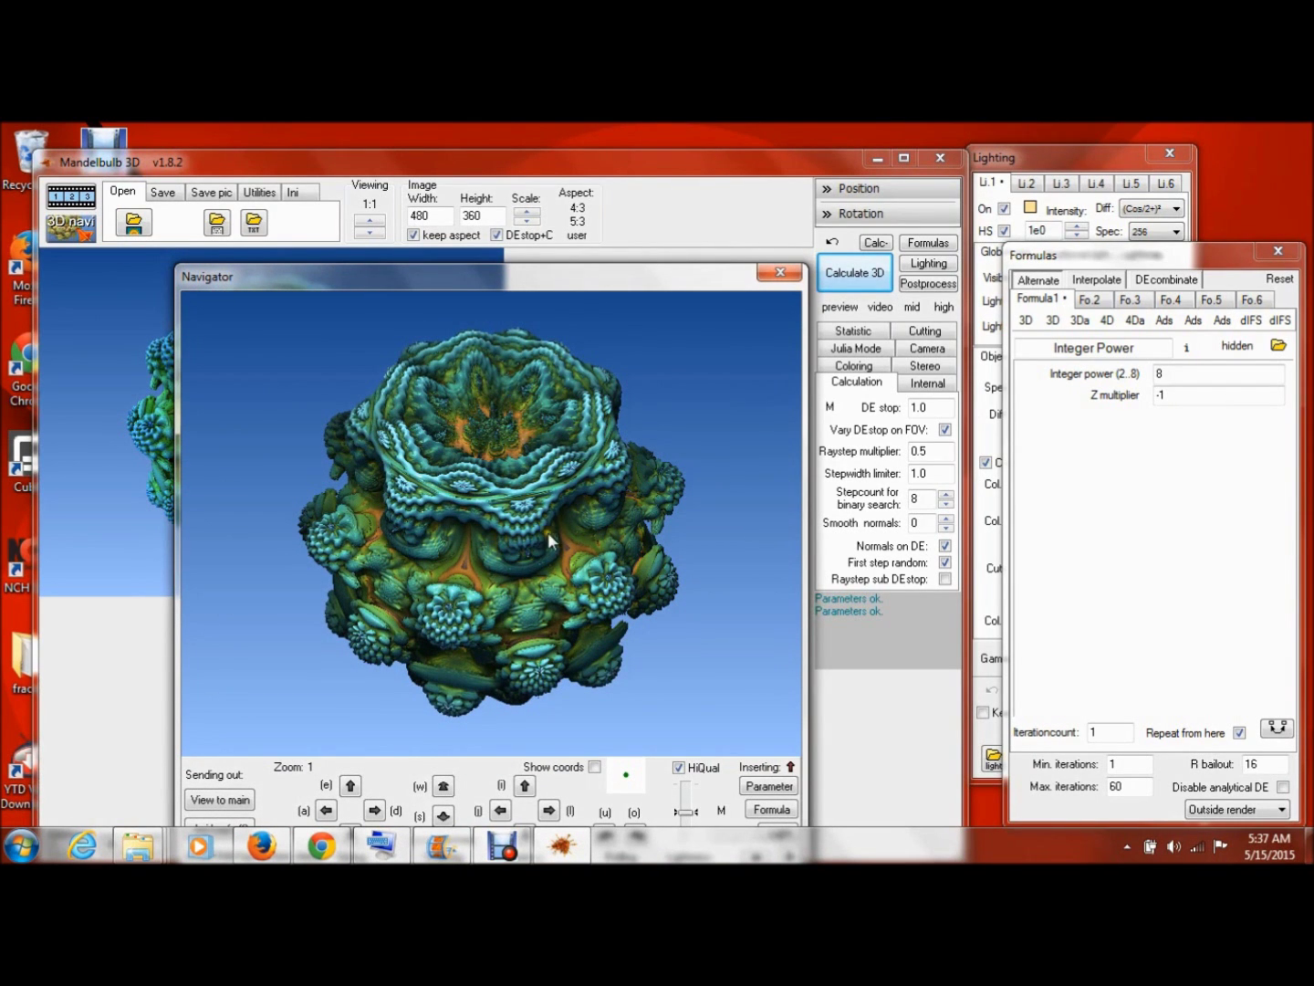
# Move the Navigator window aside, then walk forward twice while turning left and tilting up
pyautogui.moveTo(489, 280); pyautogui.dragTo(468, 238)
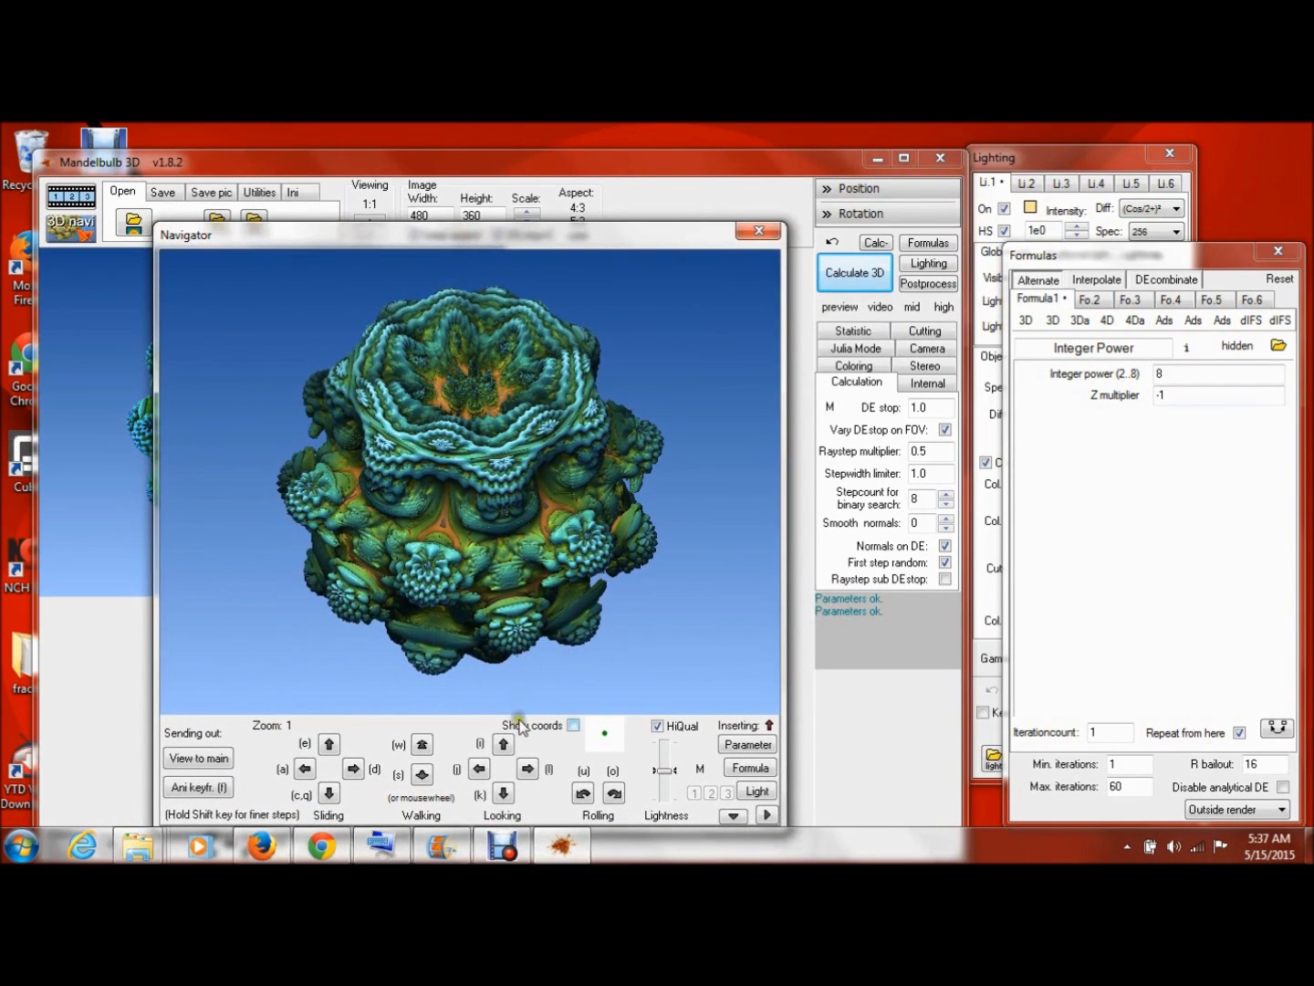
pyautogui.click(504, 743)
pyautogui.click(422, 745)
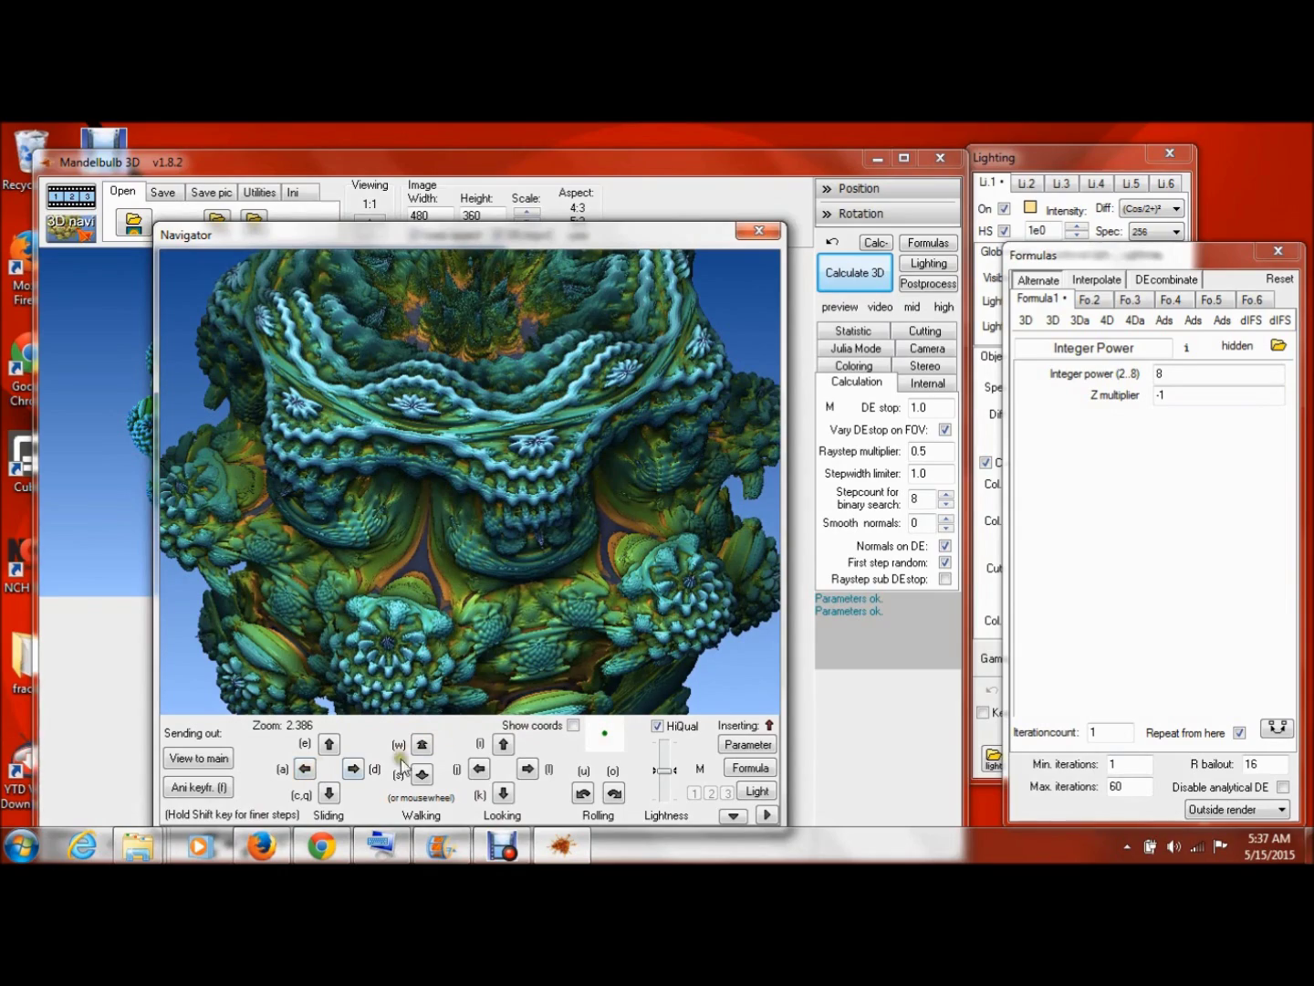
pyautogui.click(479, 768)
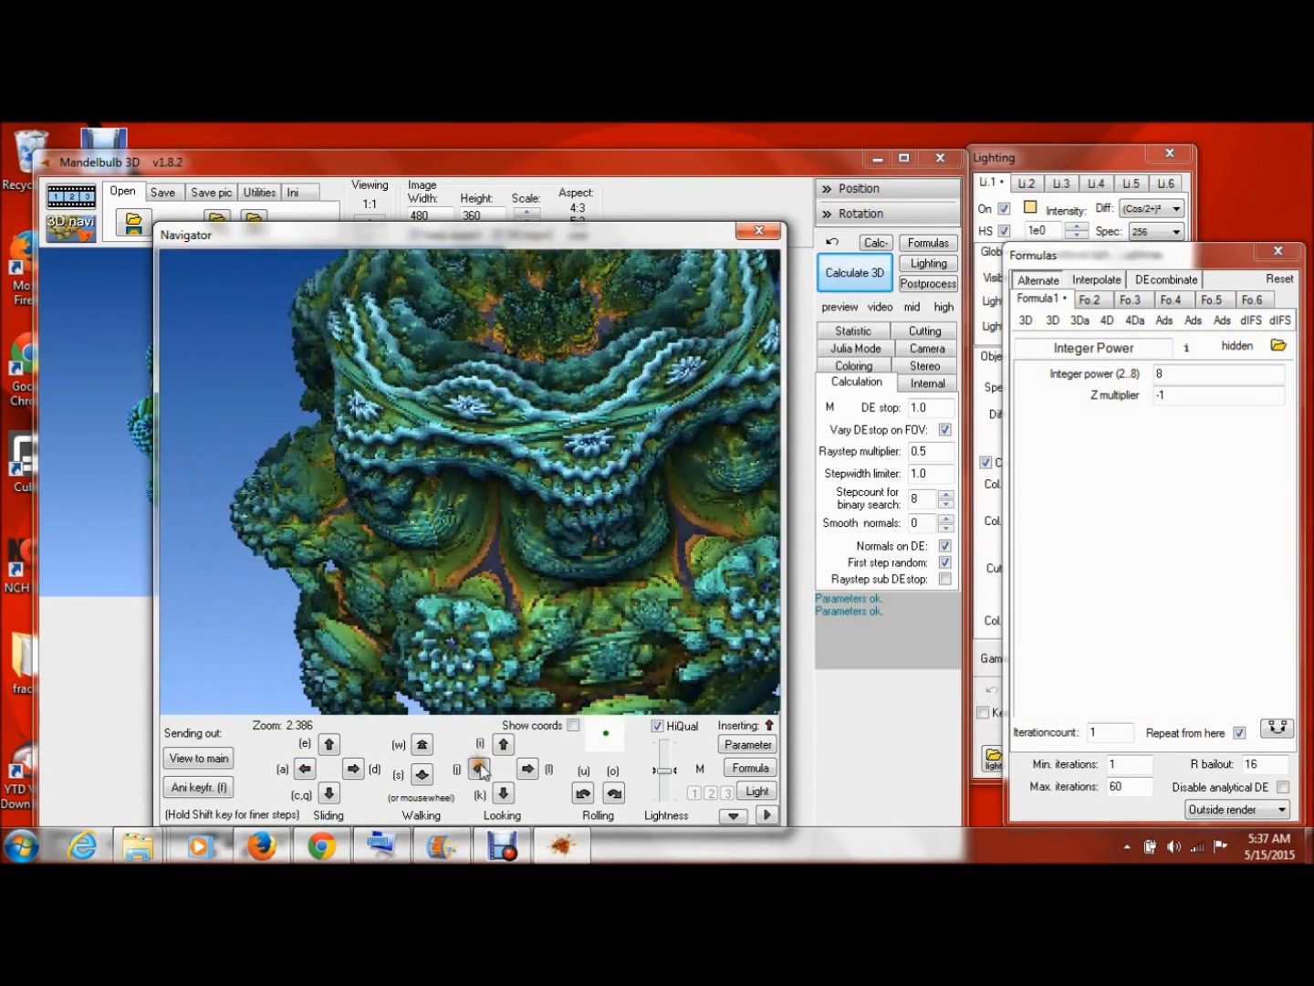
pyautogui.click(504, 743)
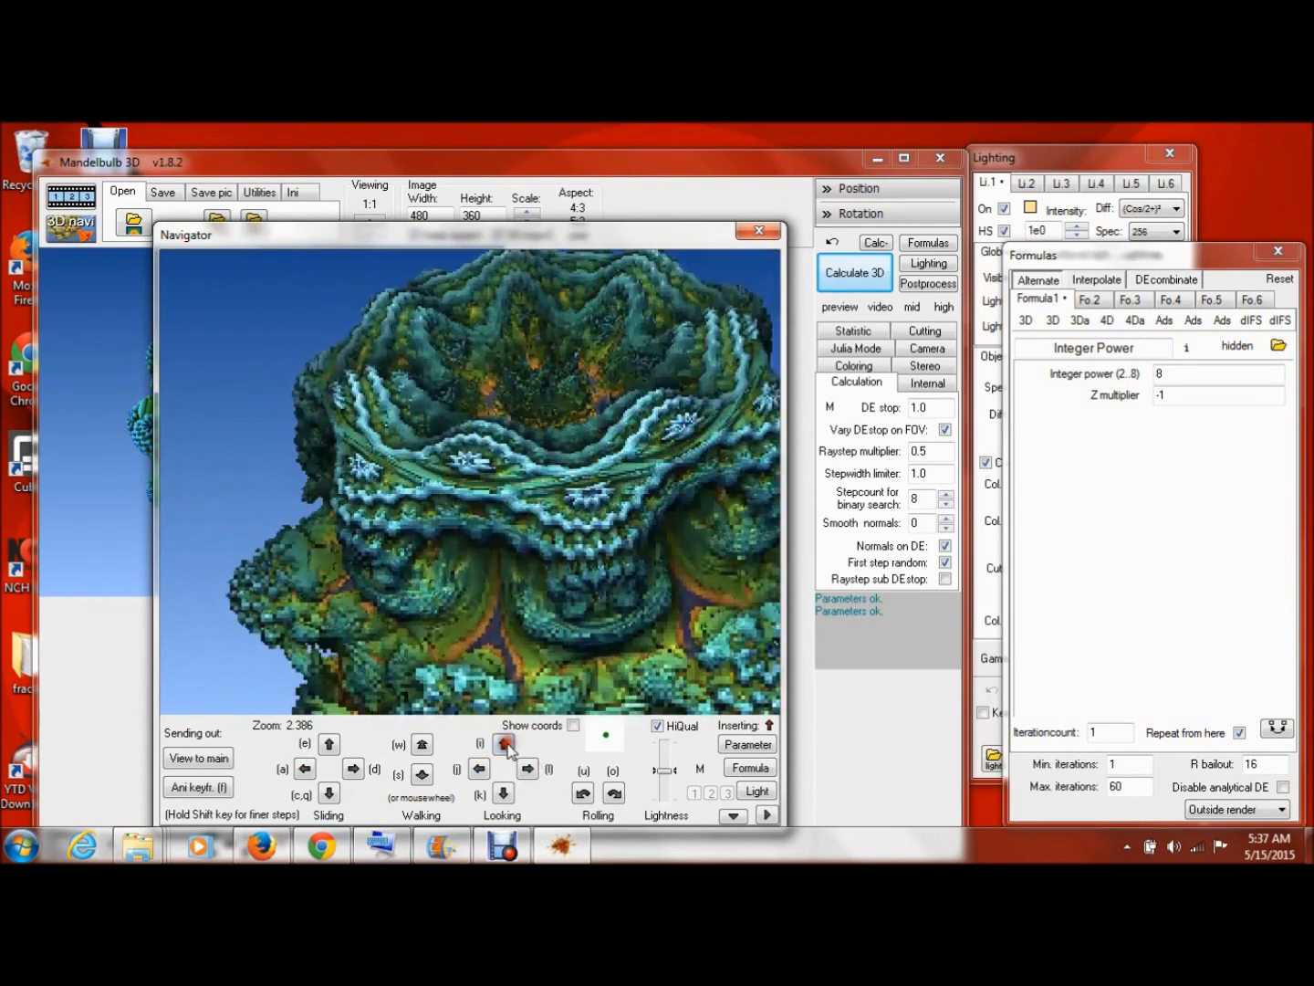
pyautogui.click(421, 744)
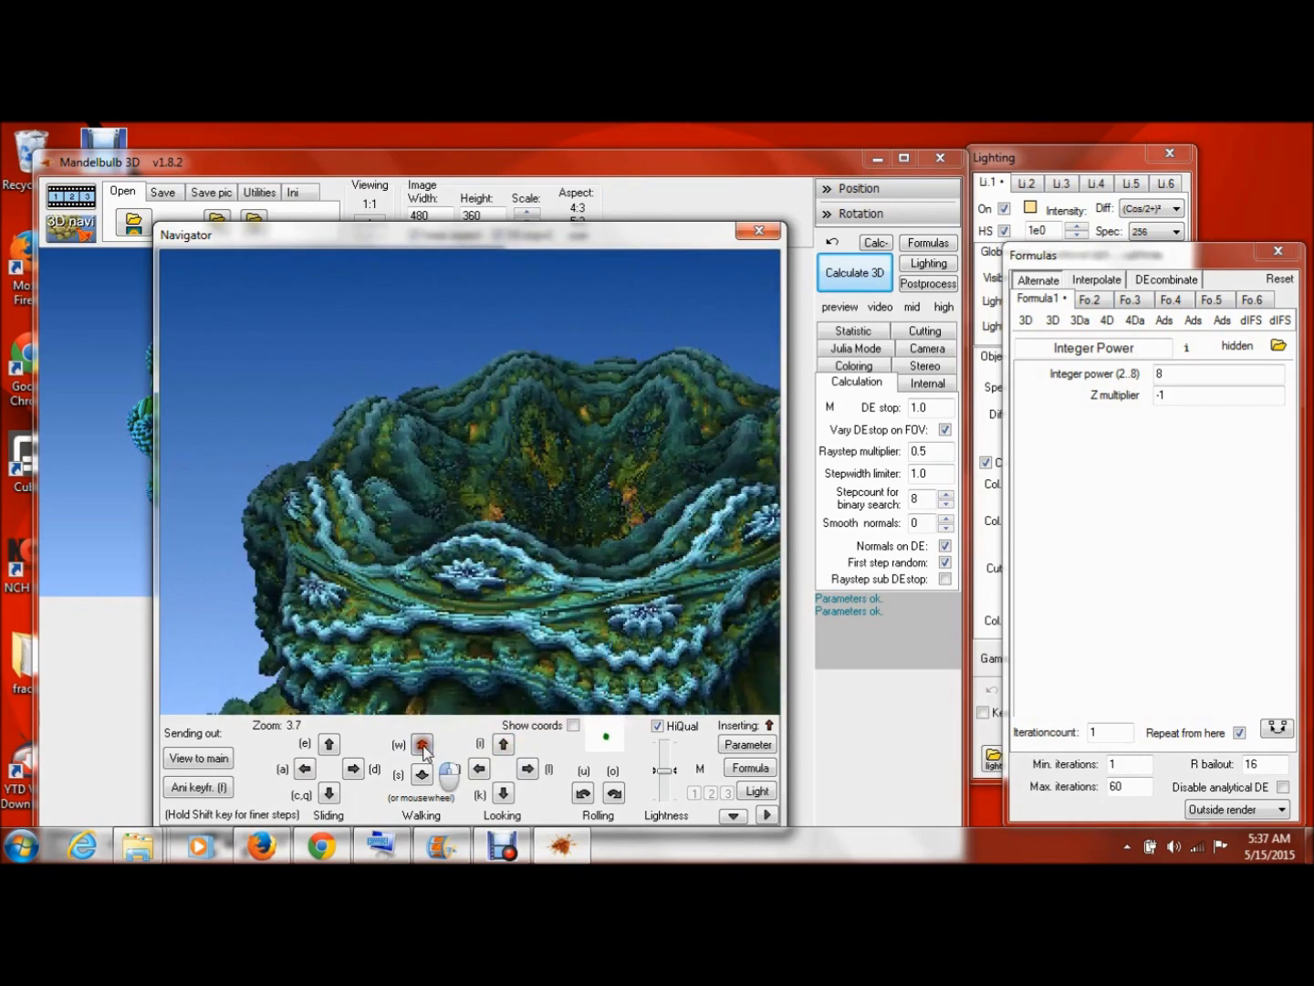
pyautogui.click(478, 770)
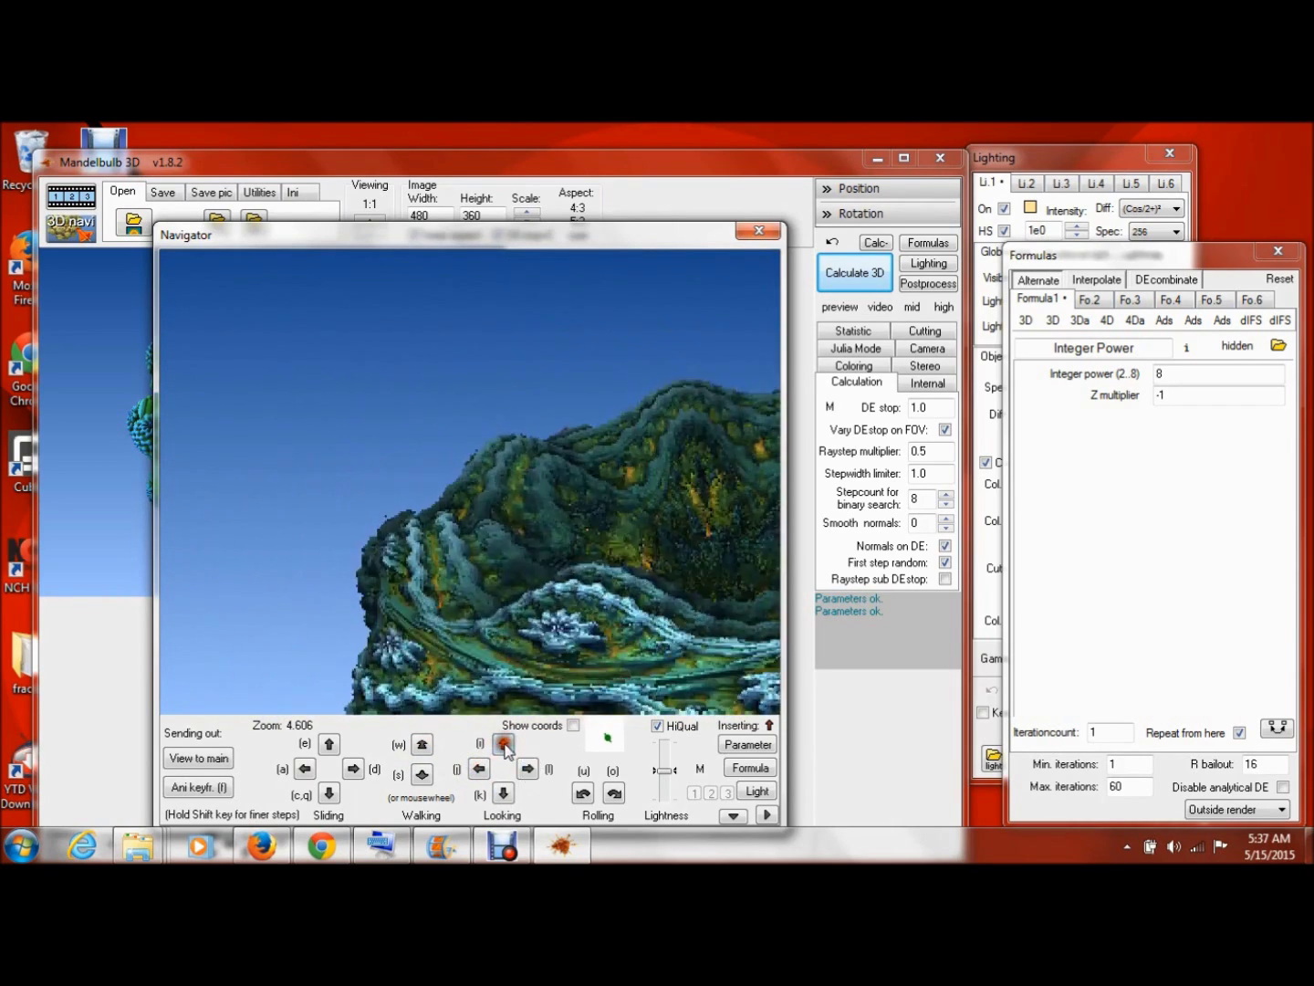
pyautogui.click(504, 744)
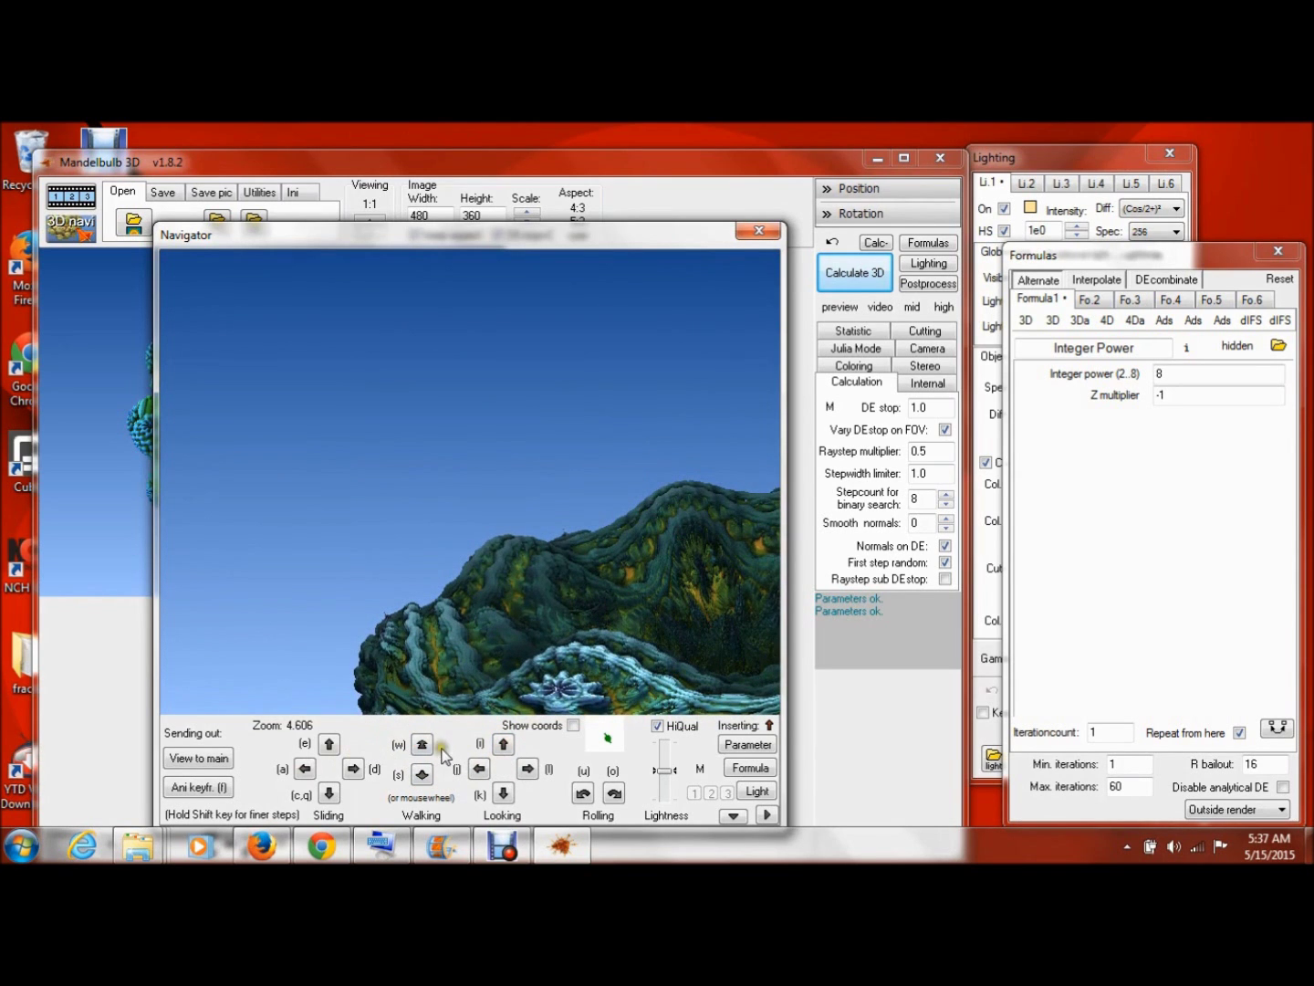
# Fine-tune the vertical tilt until the ridged, flower-like structure fills the view
pyautogui.click(504, 793)
pyautogui.click(504, 793)
pyautogui.click(504, 744)
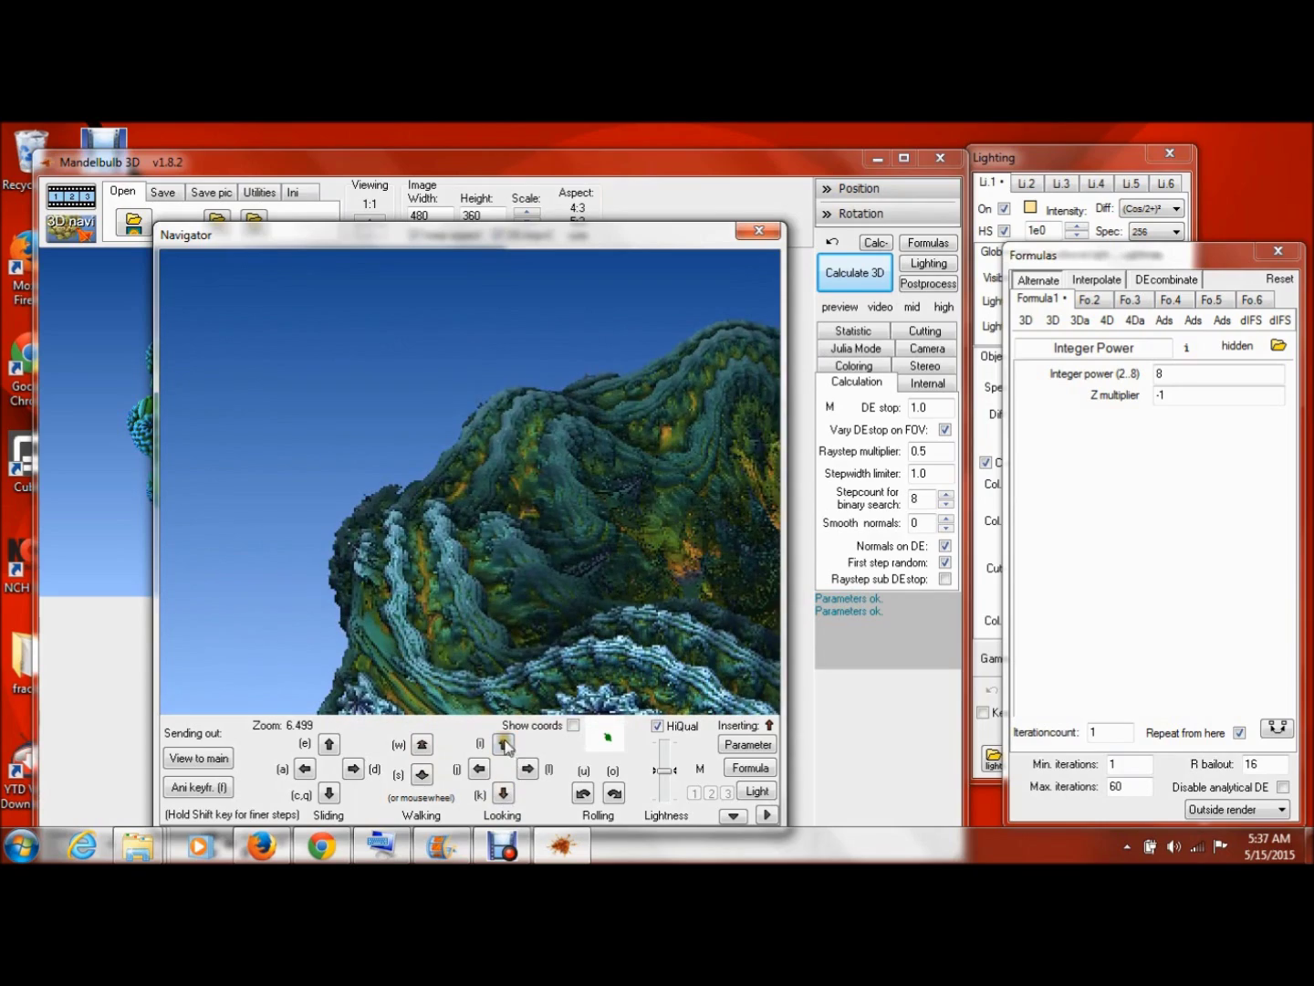
pyautogui.click(501, 744)
pyautogui.click(504, 793)
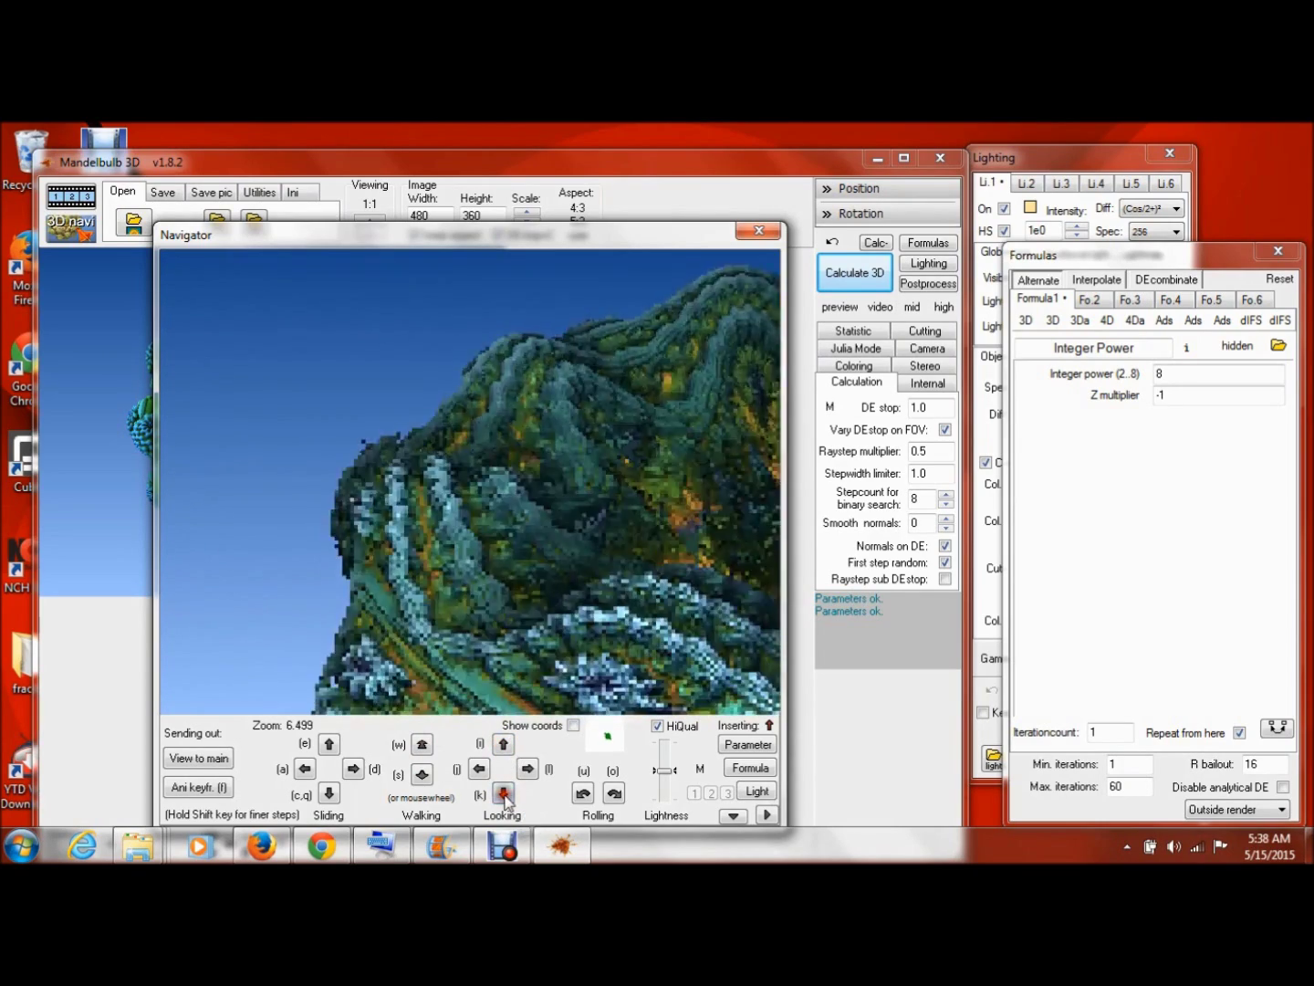
pyautogui.click(504, 793)
pyautogui.click(505, 793)
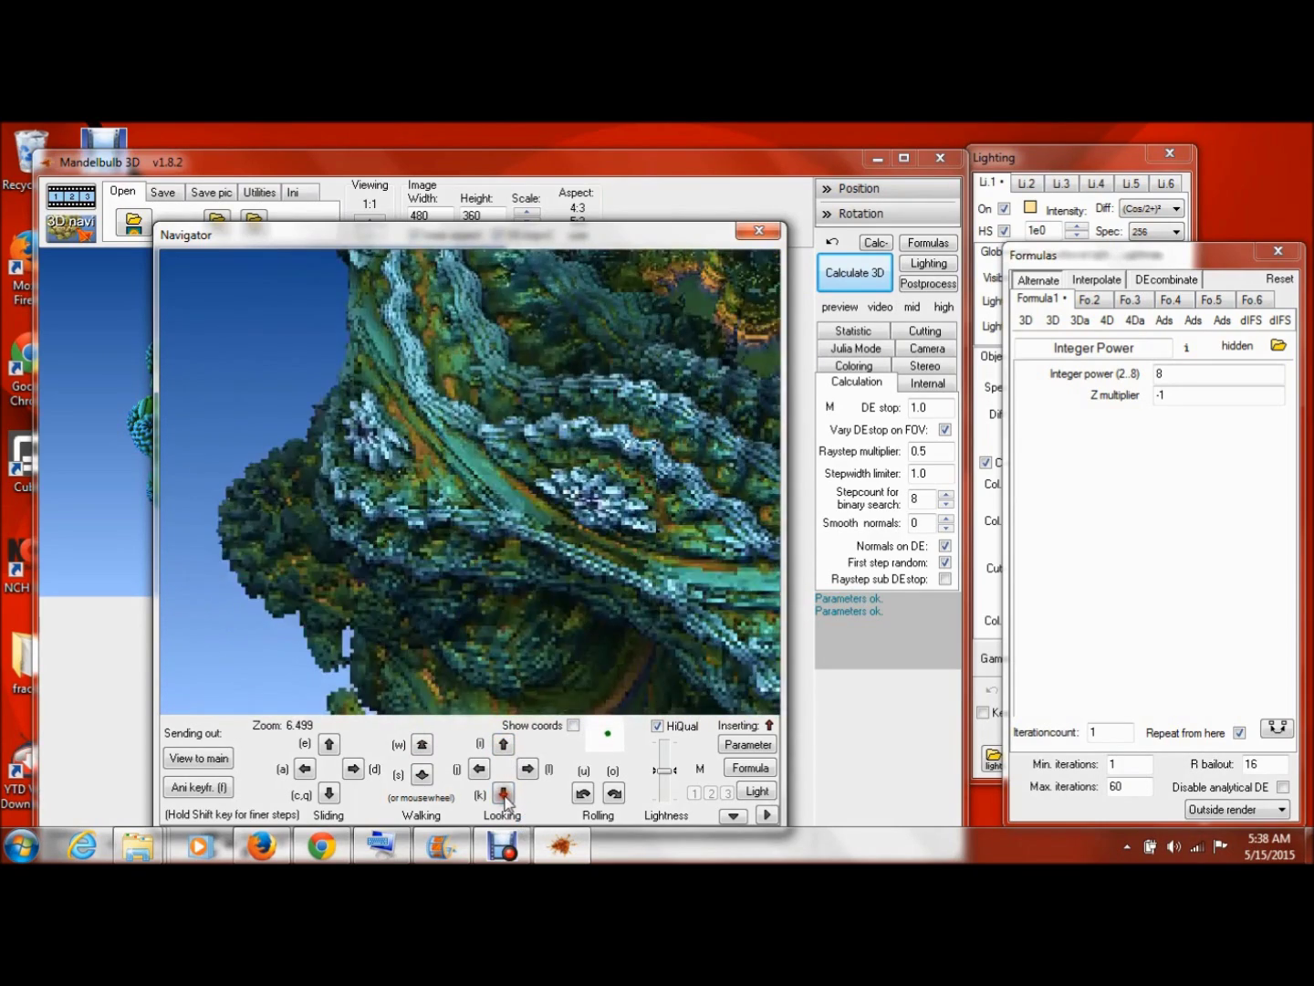
# Record keyframes 1–3, walking forward and turning left between them
pyautogui.click(196, 787)
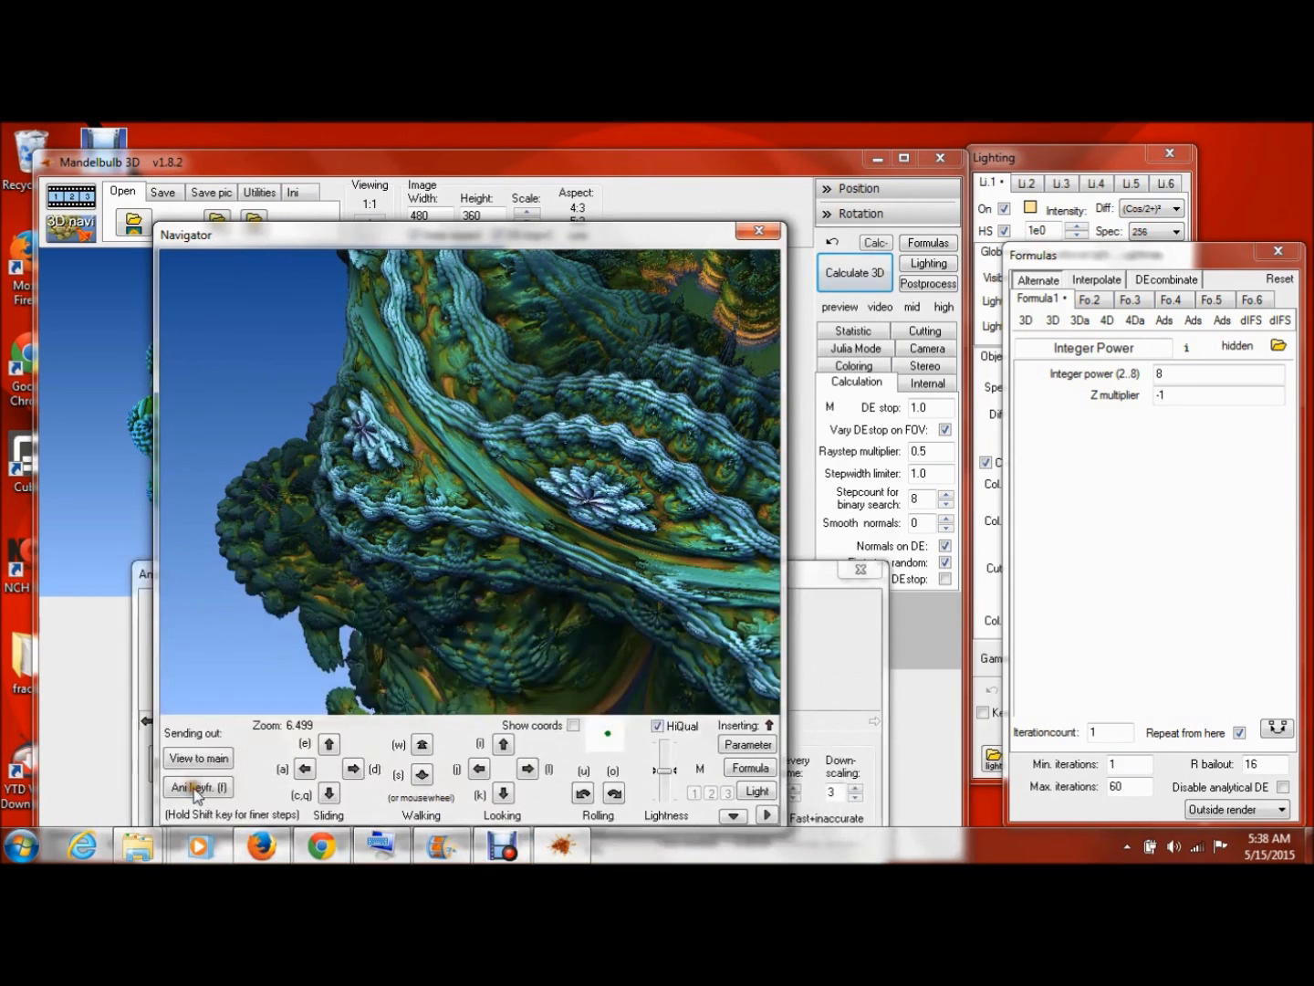
pyautogui.click(422, 743)
pyautogui.click(423, 744)
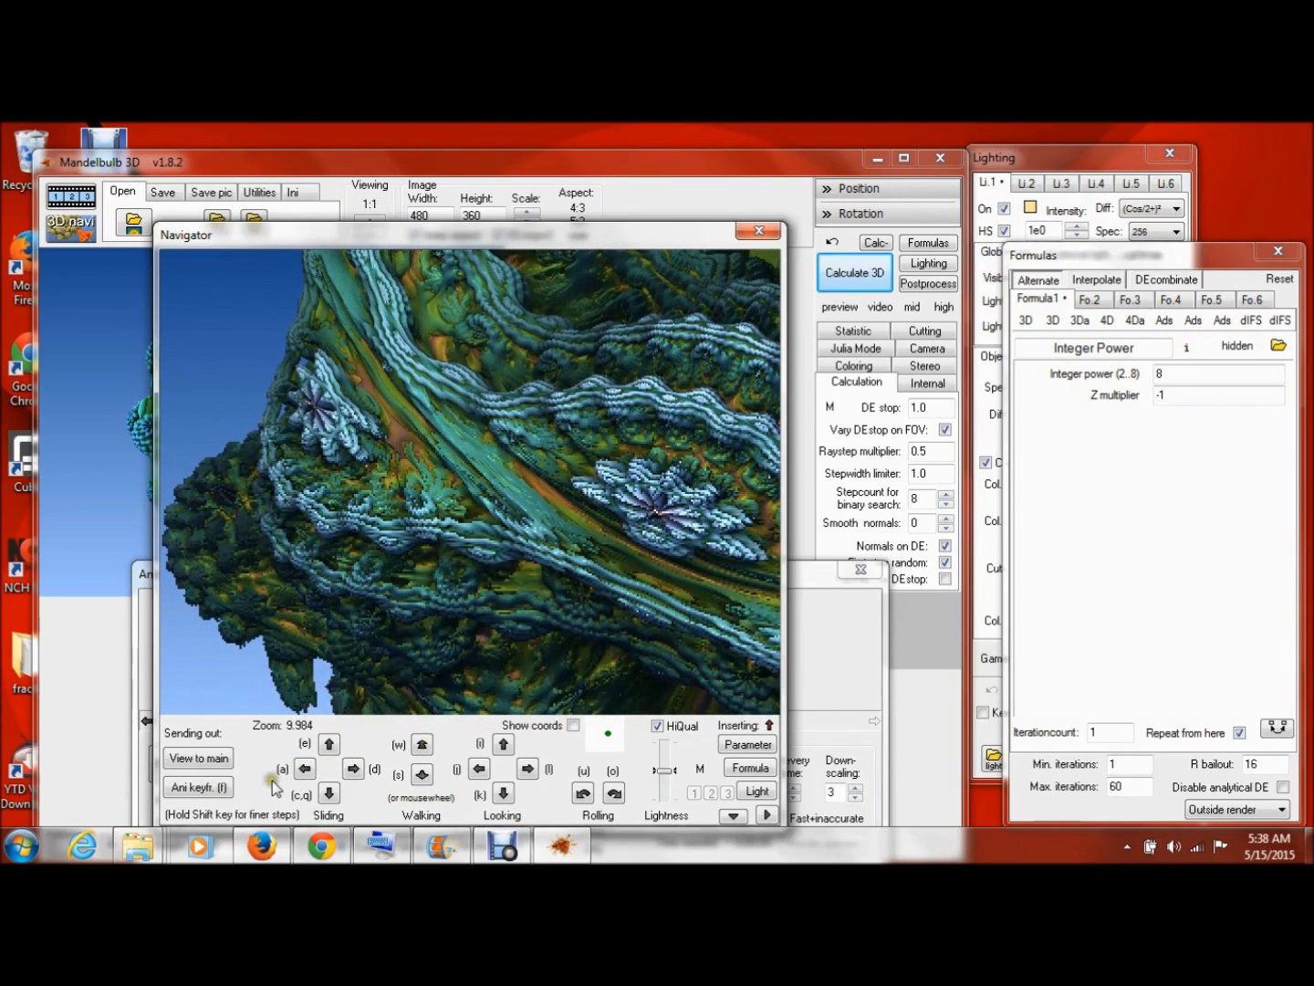
pyautogui.click(196, 787)
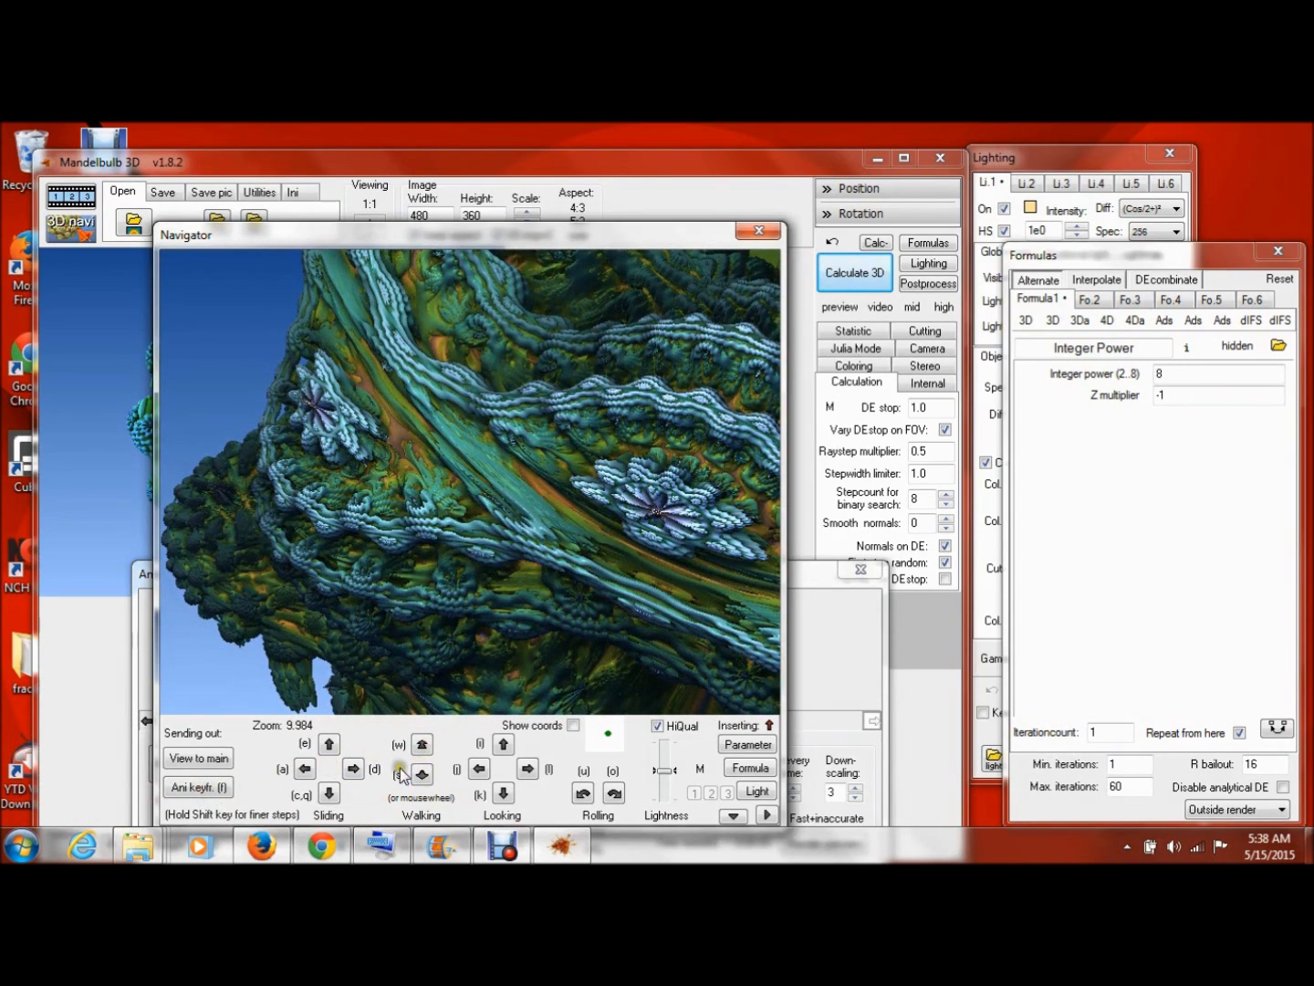
pyautogui.click(478, 771)
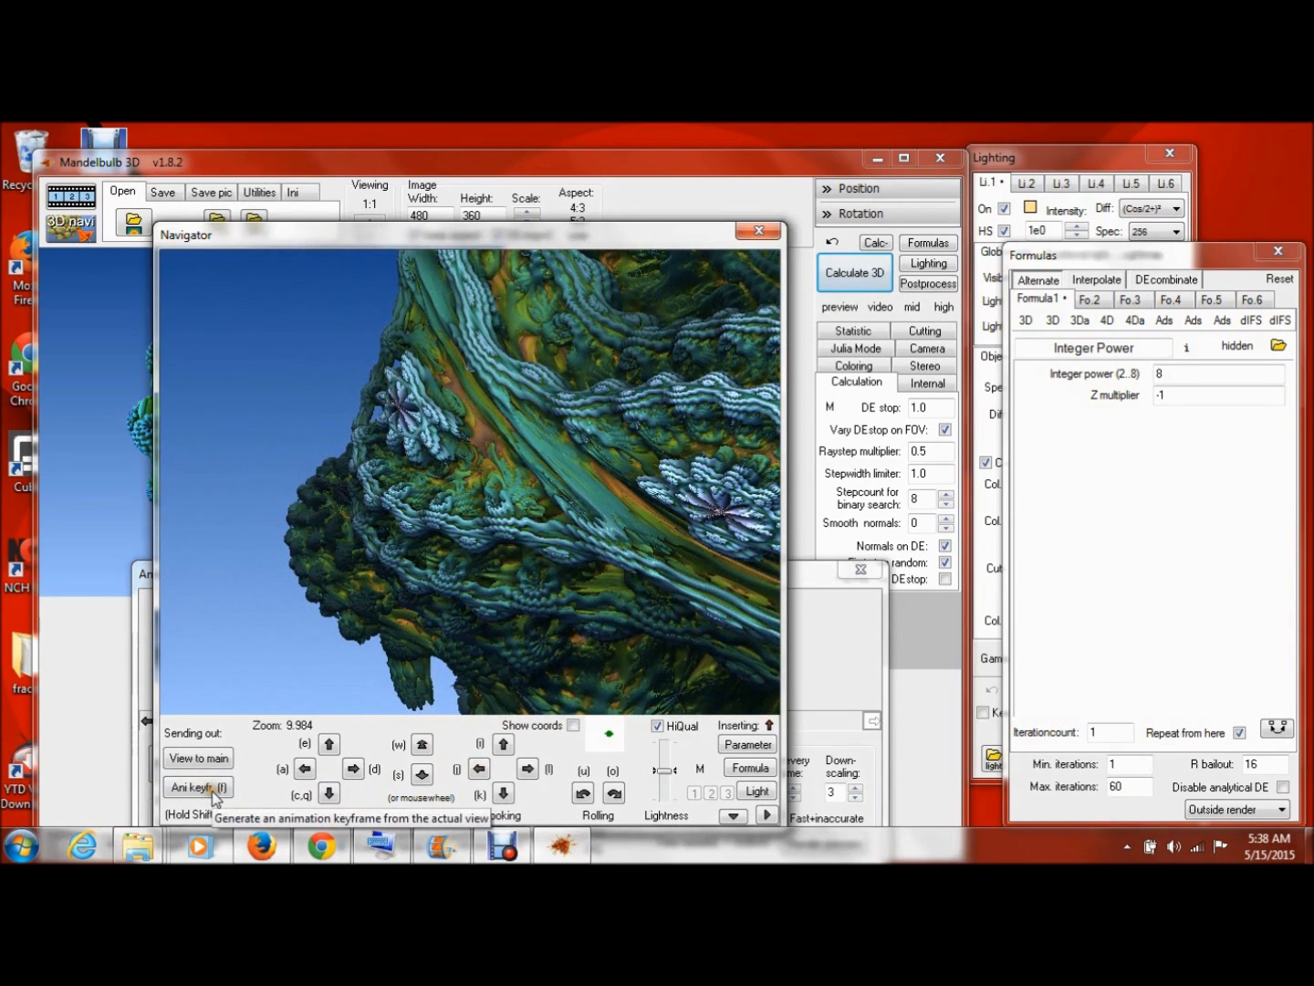
pyautogui.click(199, 786)
# Walk further in, tilt the view up, and capture the fourth keyframe
pyautogui.click(423, 745)
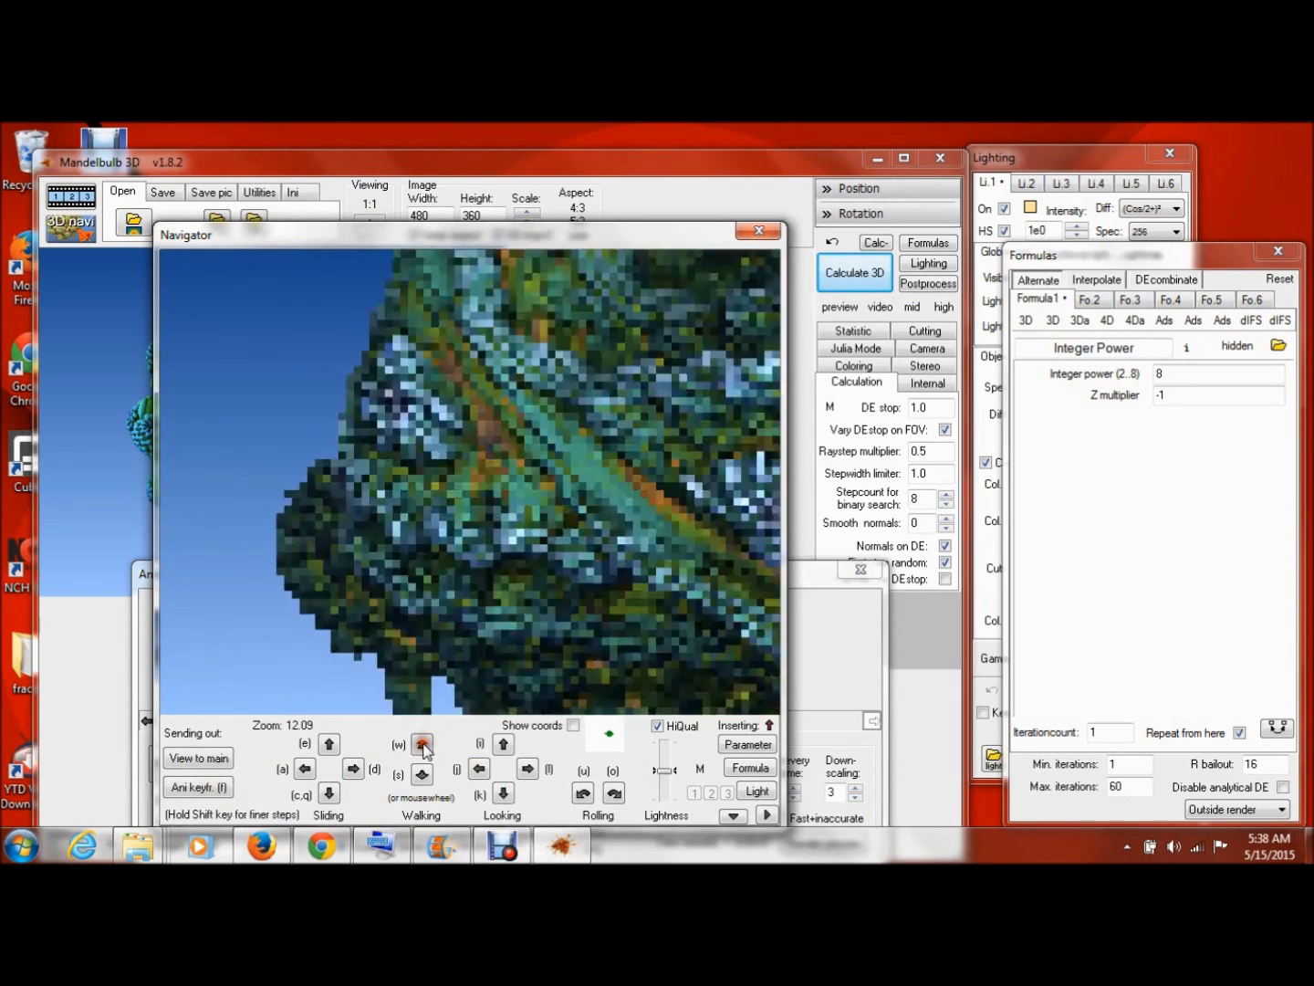
pyautogui.click(422, 746)
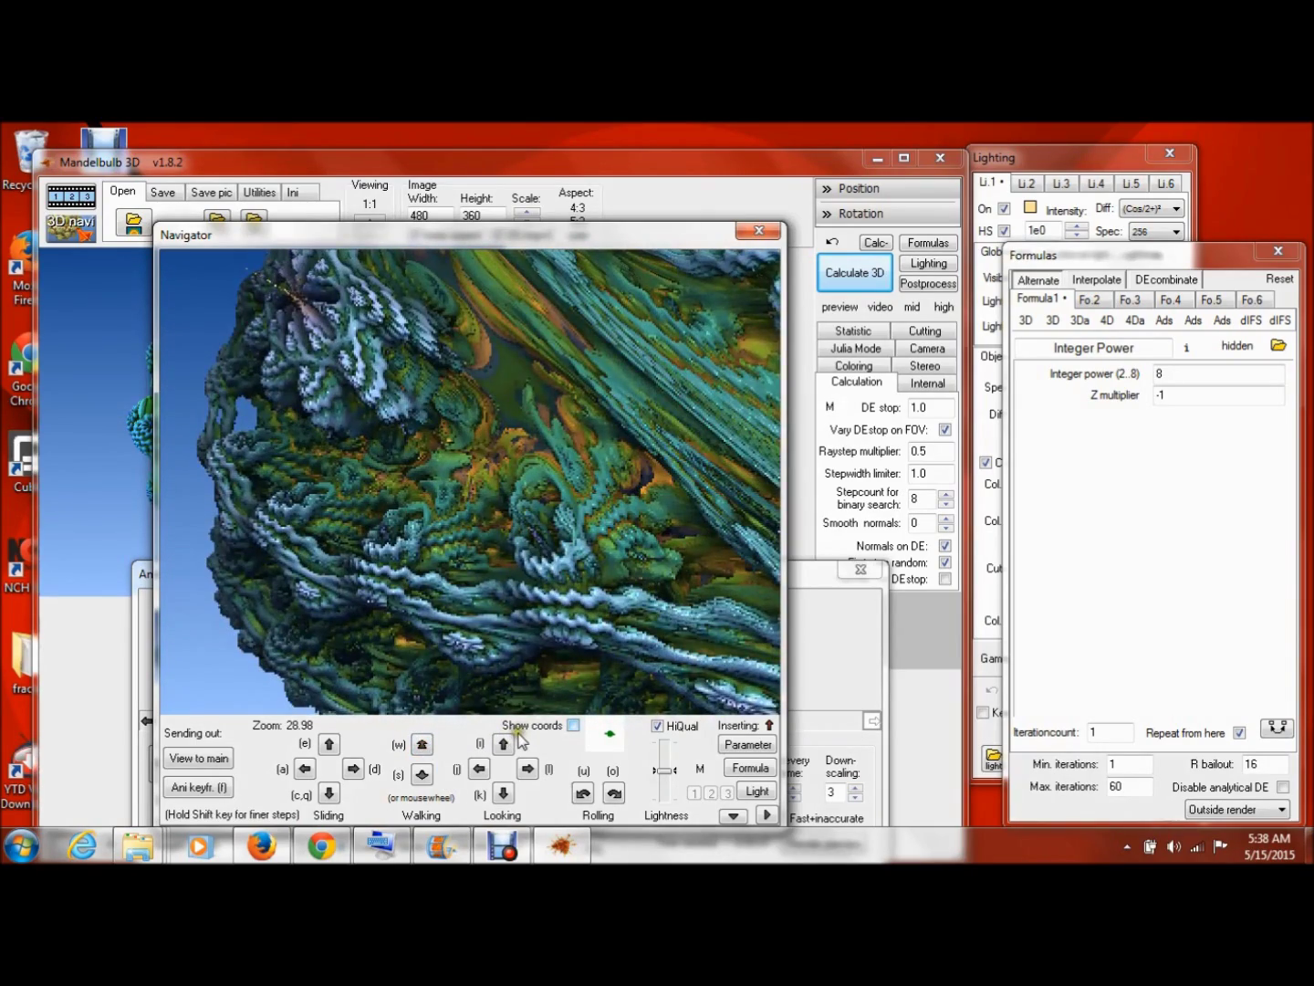
pyautogui.click(503, 744)
pyautogui.click(503, 743)
pyautogui.click(199, 787)
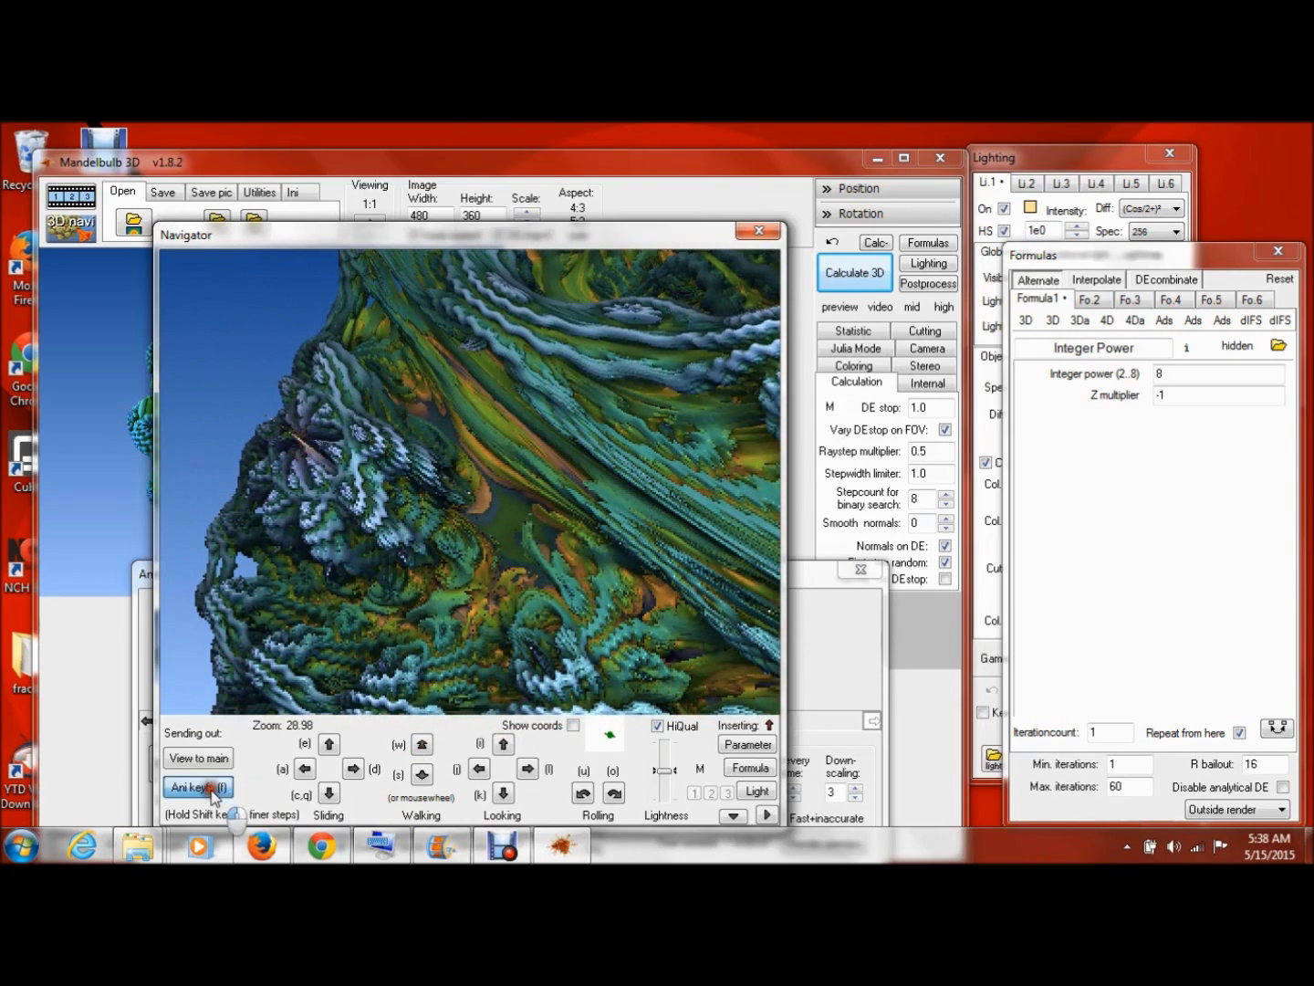
# Scroll the Animation maker's keyframe strip back to check all four keyframes
pyautogui.click(808, 577)
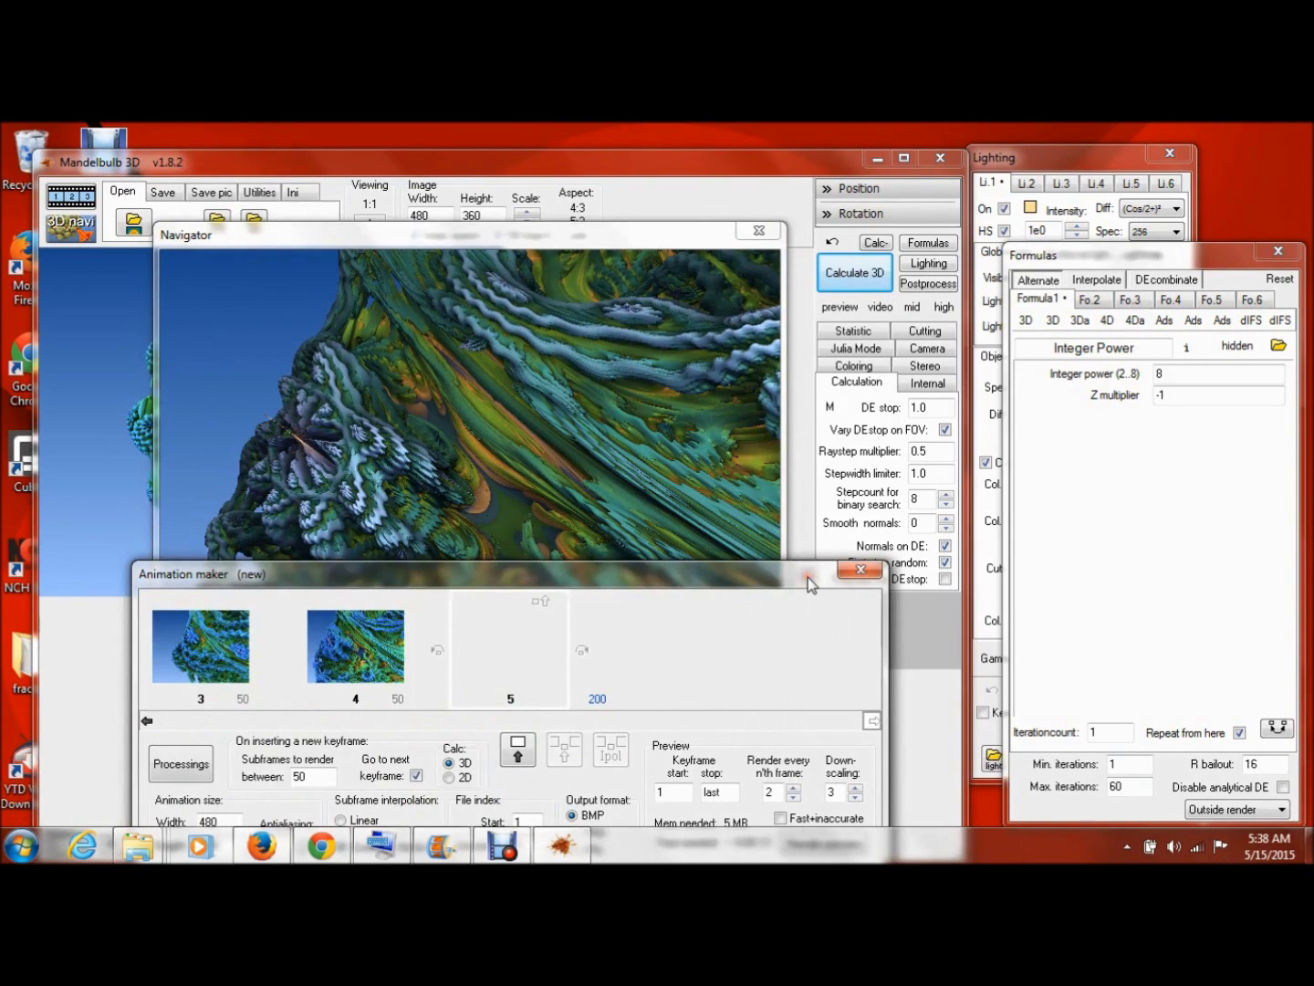
pyautogui.click(146, 720)
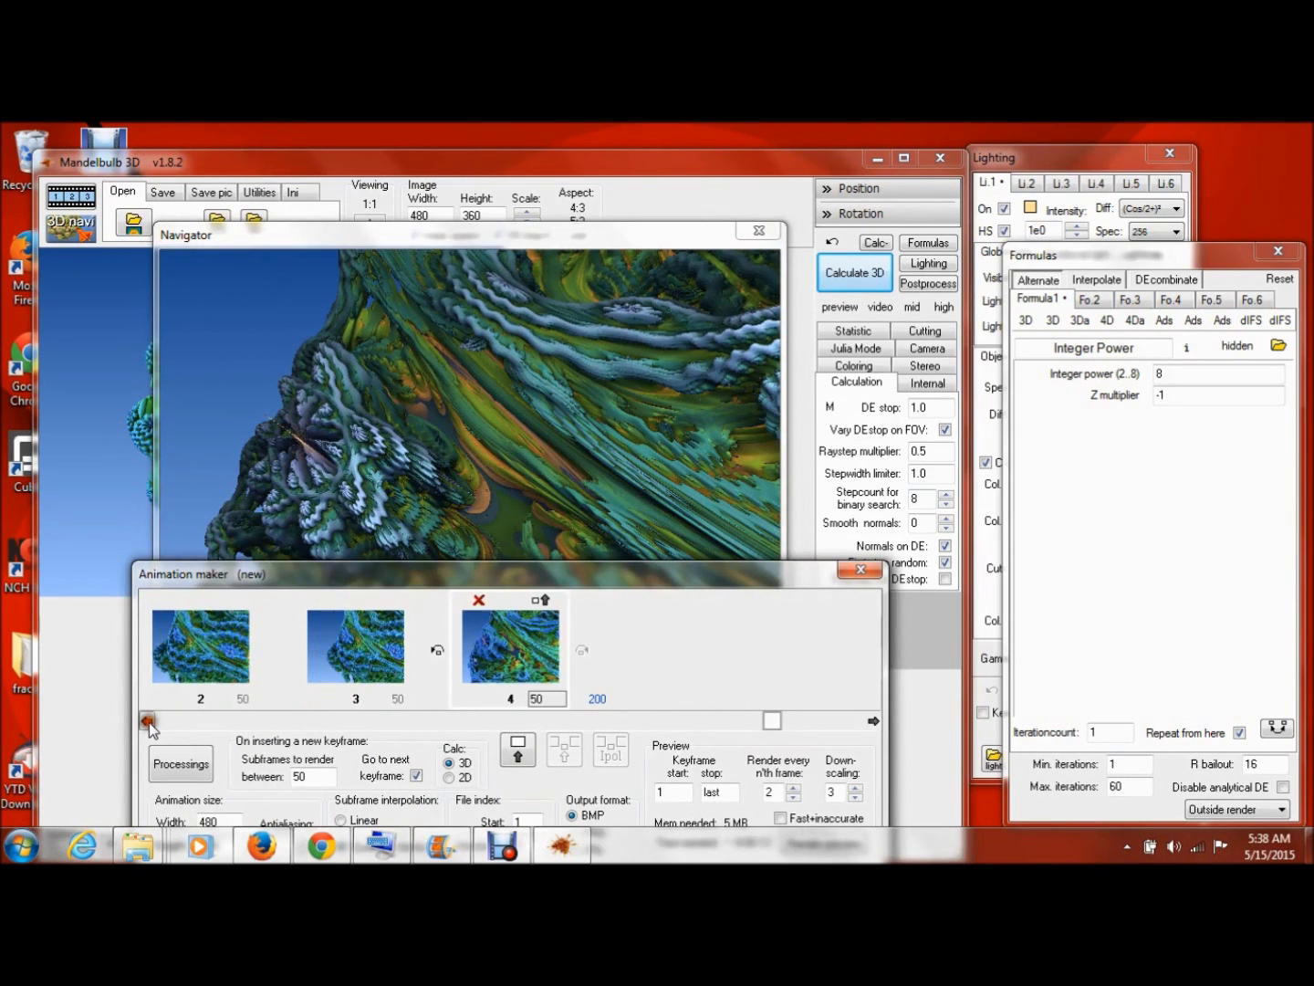
pyautogui.click(146, 720)
pyautogui.click(146, 720)
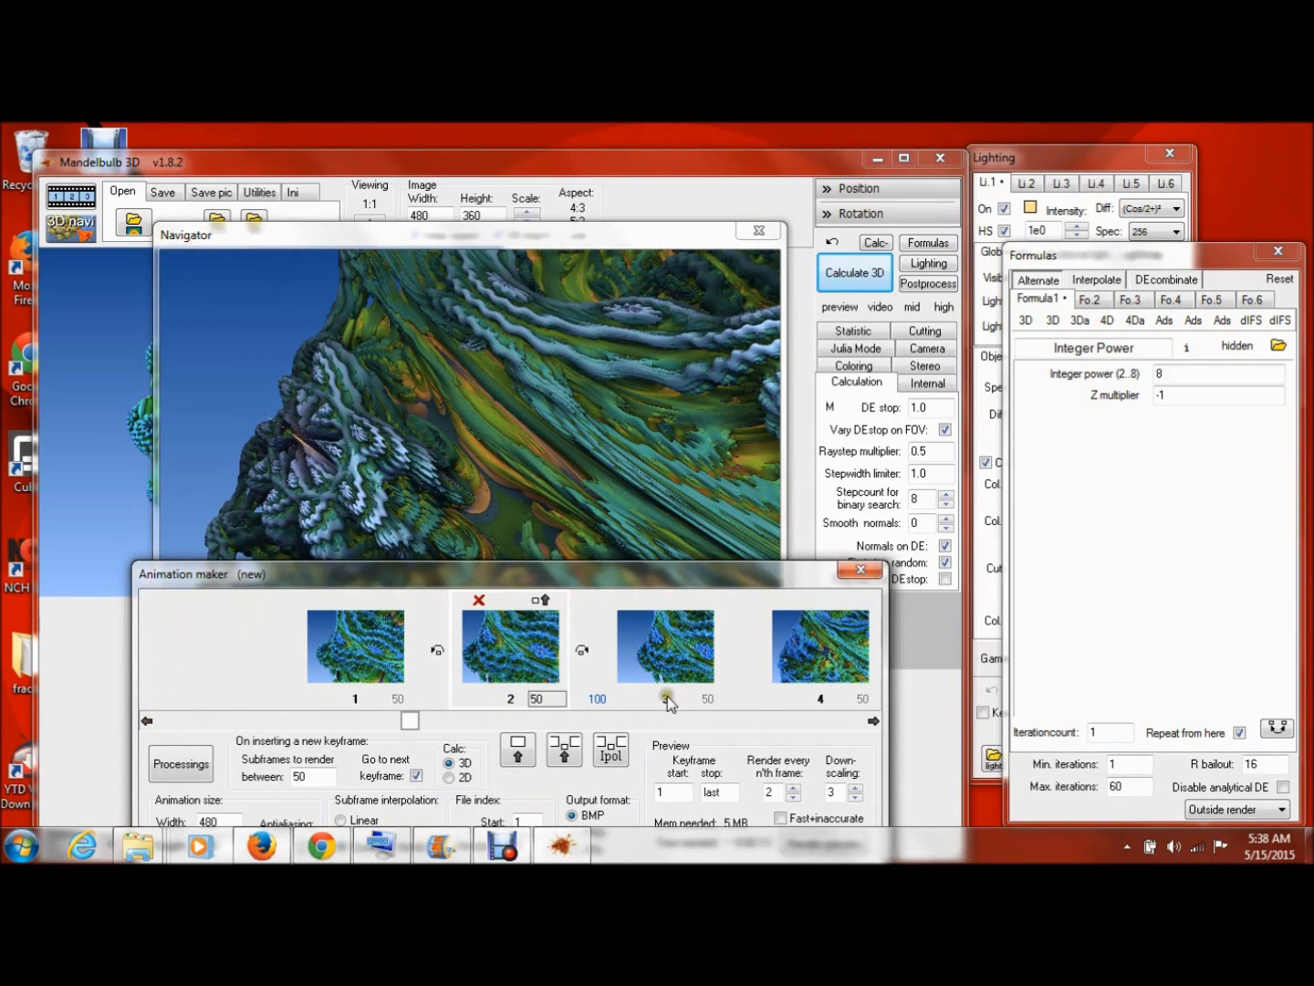
pyautogui.click(875, 720)
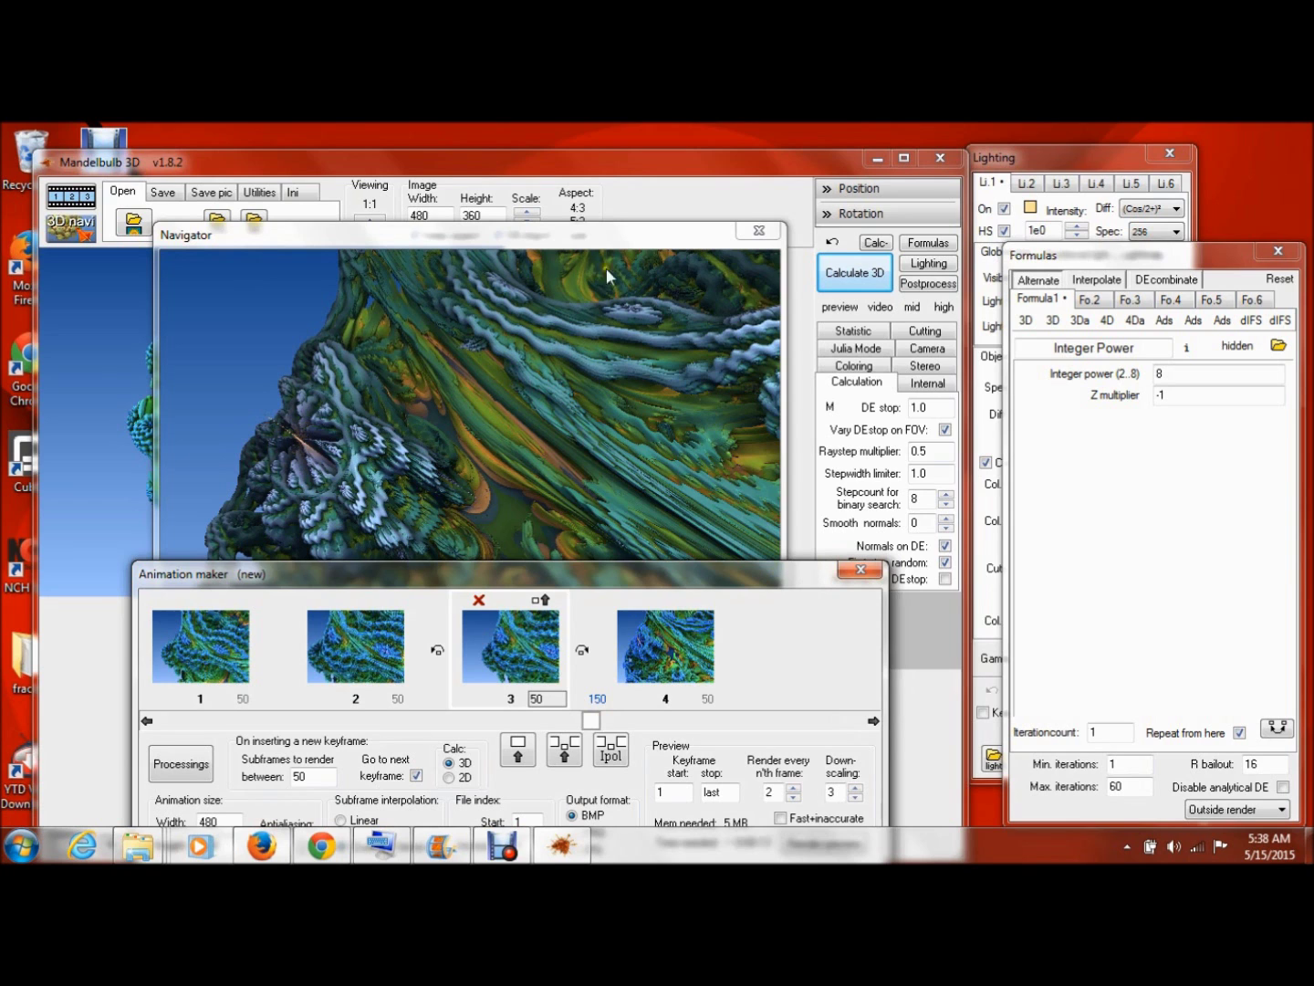
# Return to the Navigator and walk forward twice, reaching zoom 37.86
pyautogui.click(587, 239)
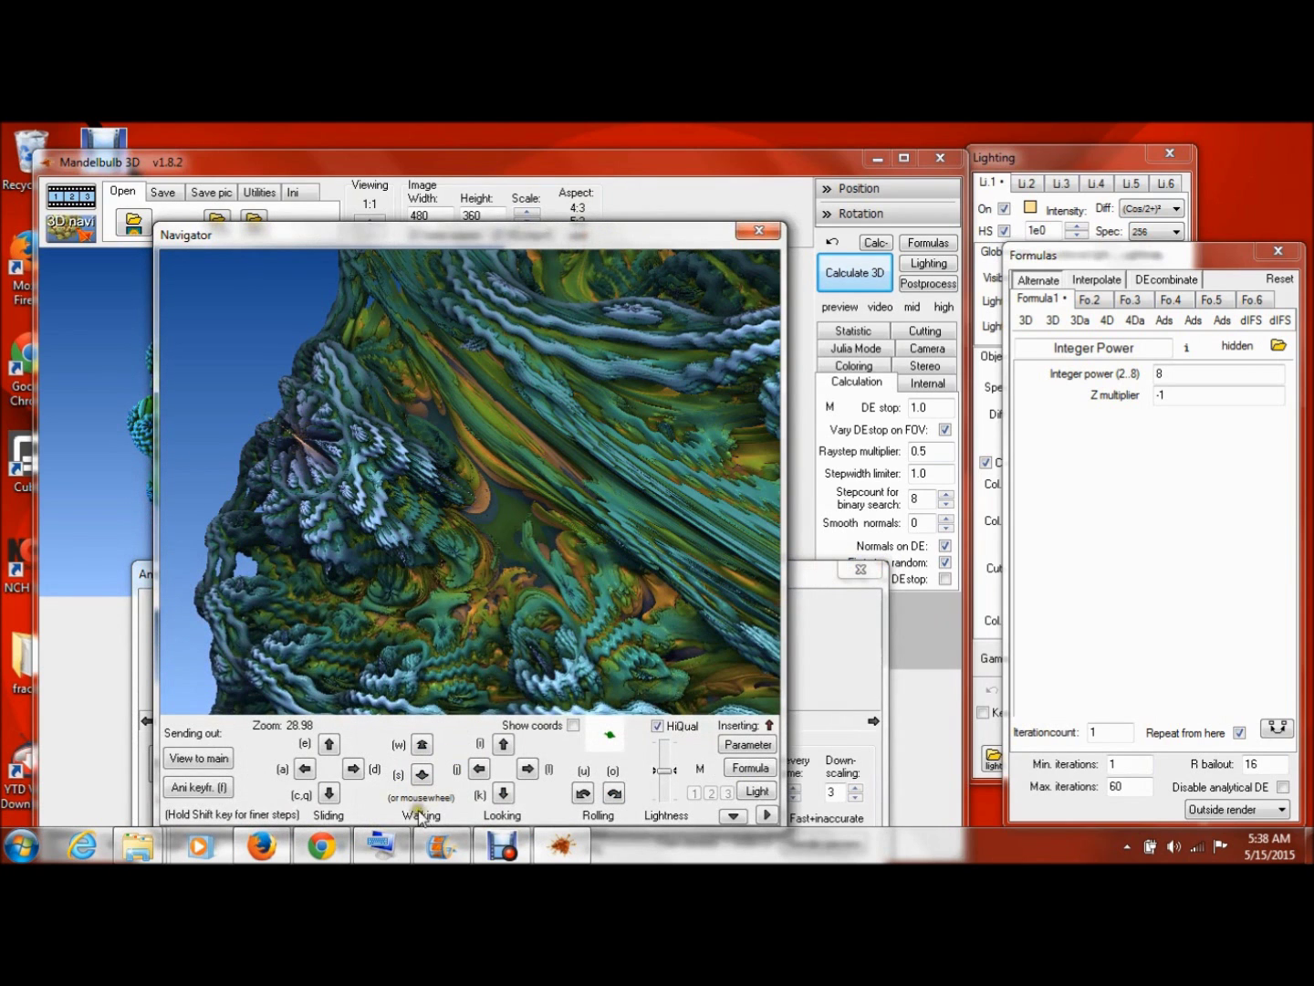
pyautogui.click(425, 745)
pyautogui.click(421, 746)
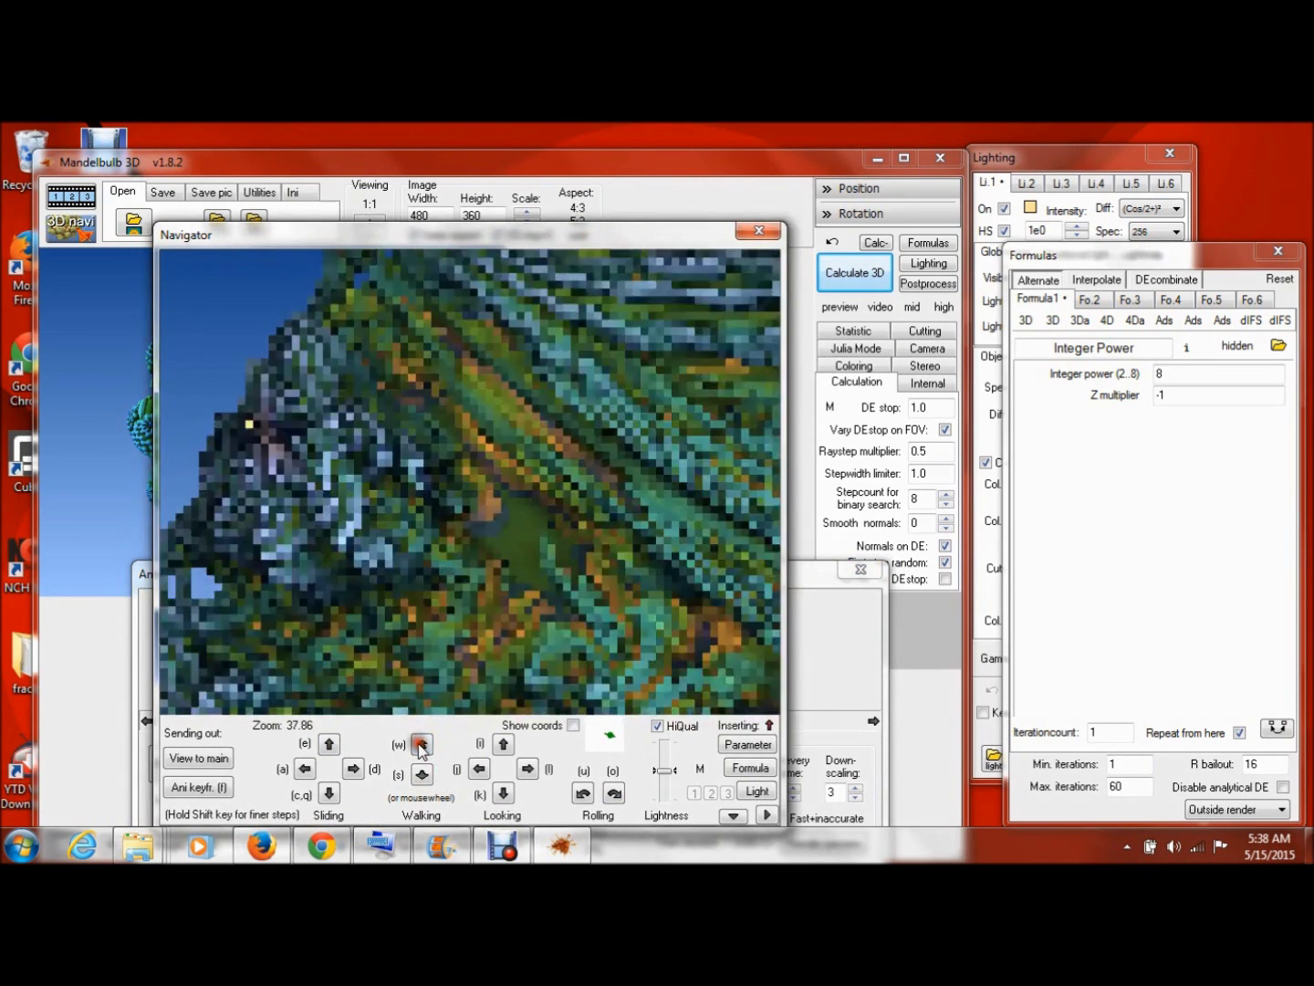